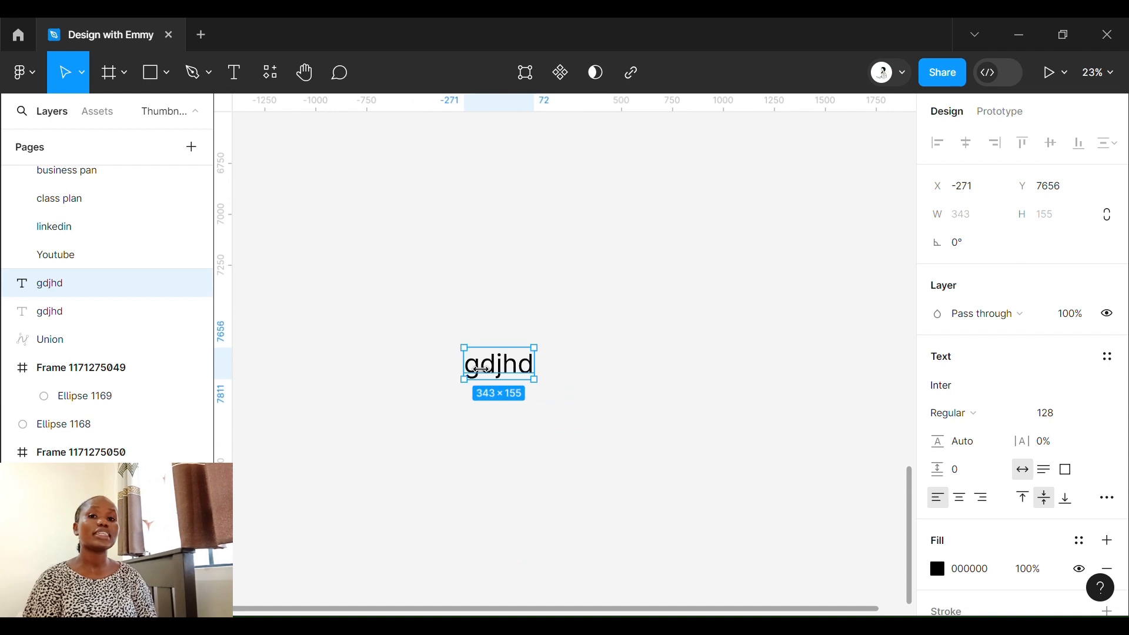
- Duplicate the gdjhd text layer and undo the duplication
key("ctrl+d")
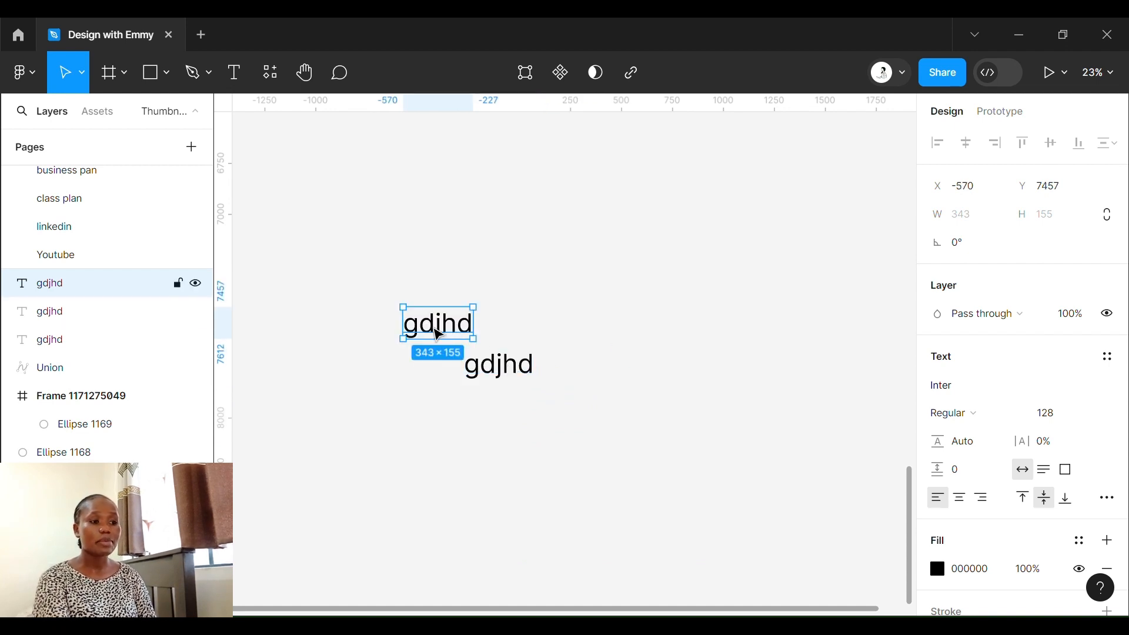
key("ctrl+z")
- Flatten the gdjhd text into a vector, examine its points in vector editing, and undo the flattening
key("ctrl+e")
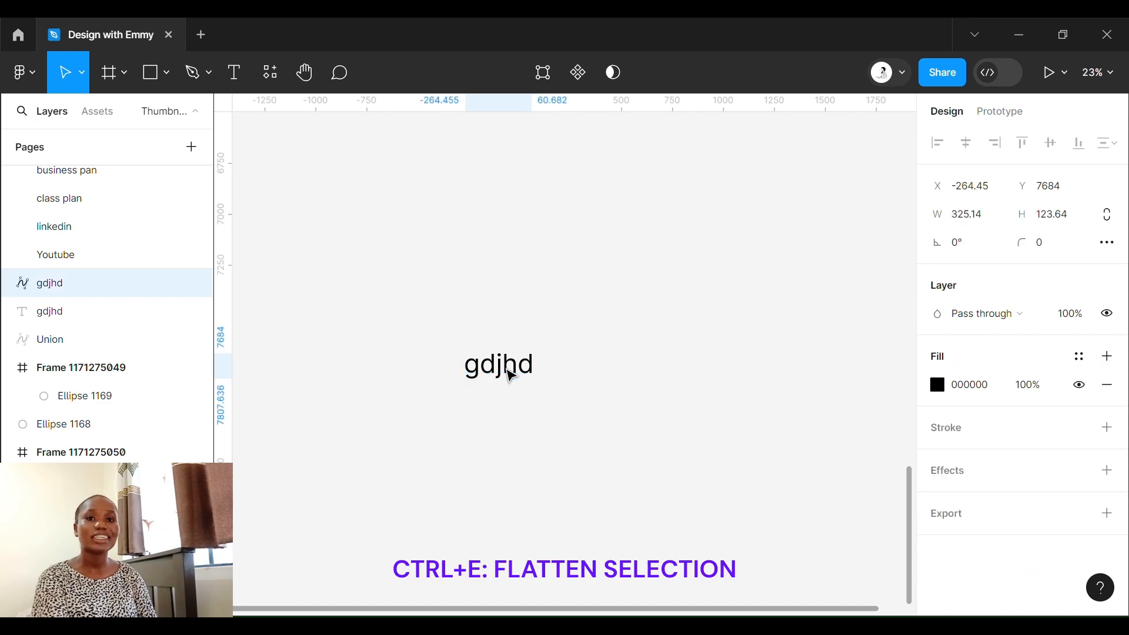
double_click(511, 356)
scroll(569, 310, "up", 1)
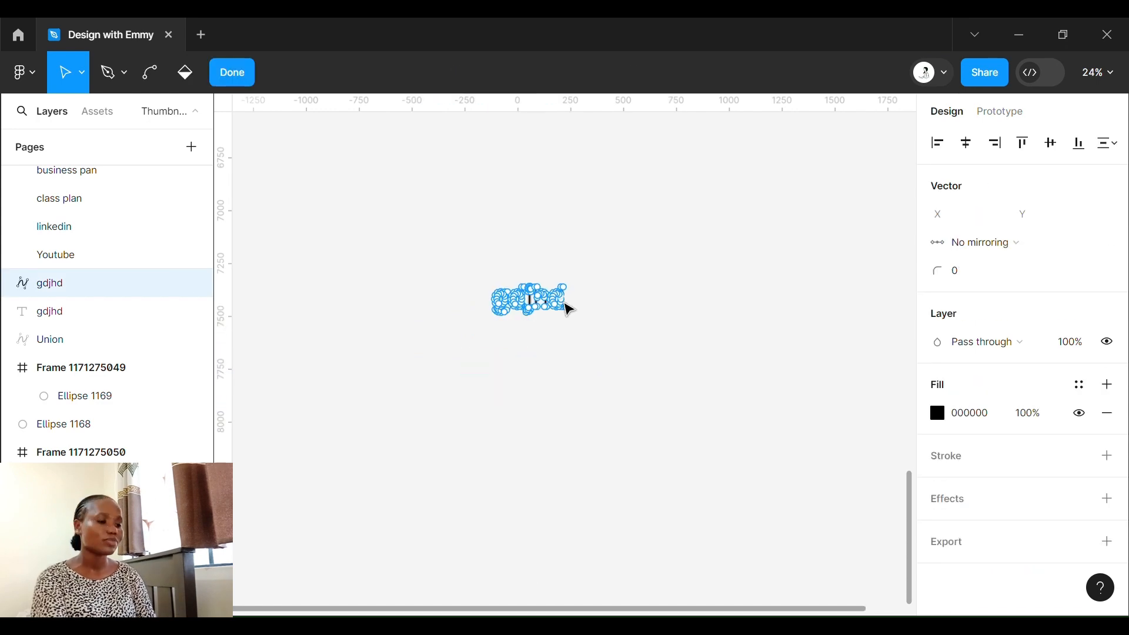
left_click(234, 72)
key("ctrl+z")
- Draw a frame on the empty canvas above the gdjhd text
key("f")
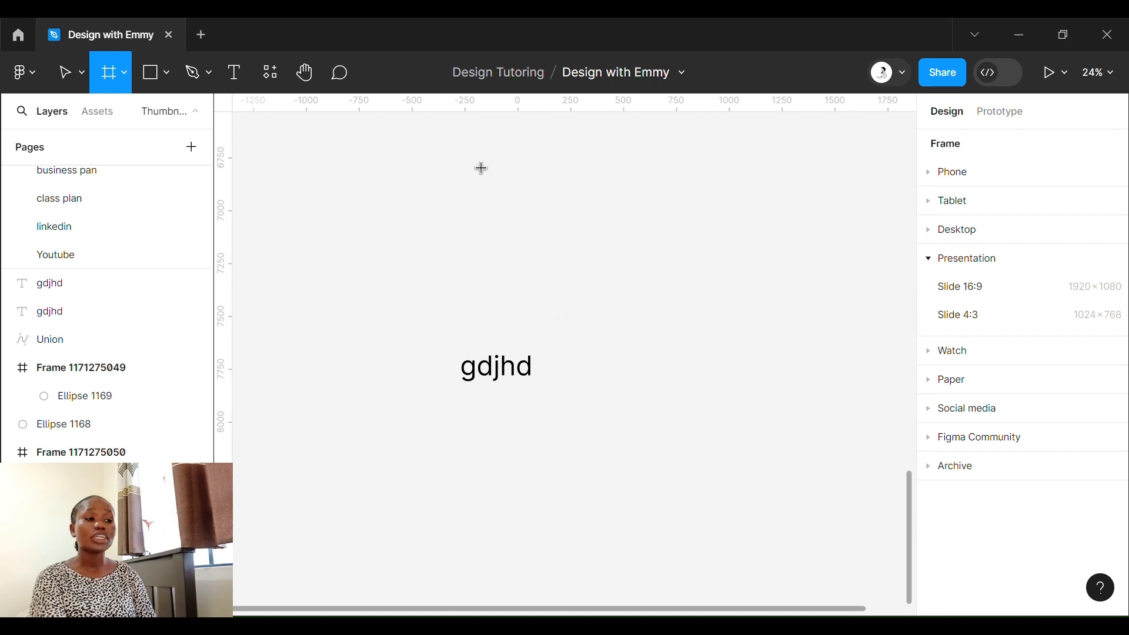
left_click_drag(469, 154, 696, 355)
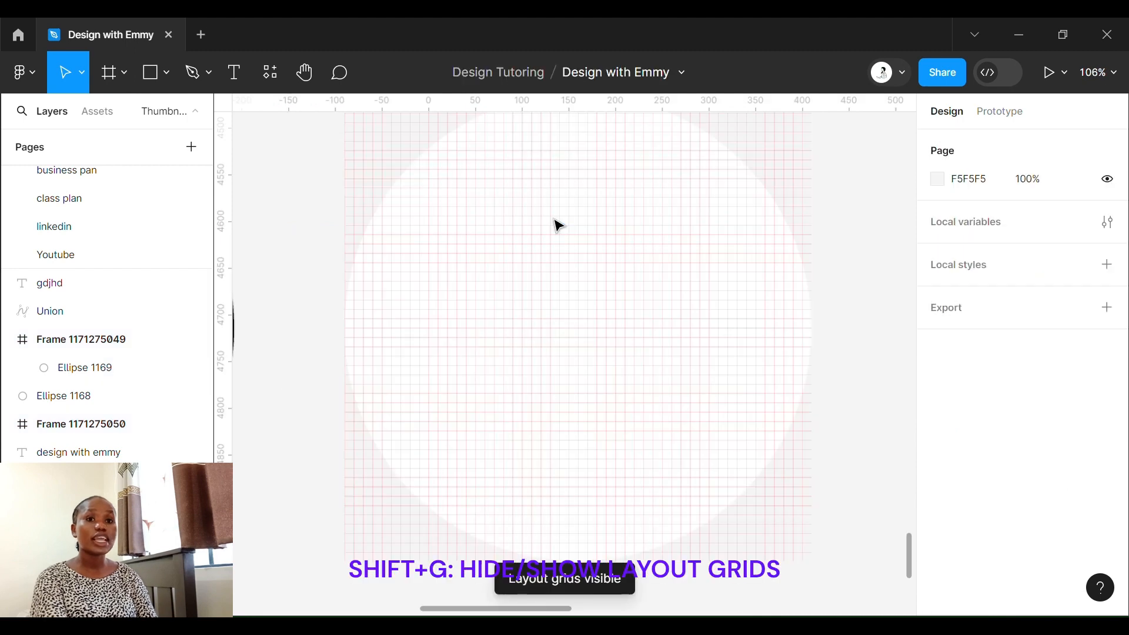
- Hide the layout grids on the white circle's frame and show them again
scroll(554, 219, "up", 1)
scroll(555, 220, "down", 2)
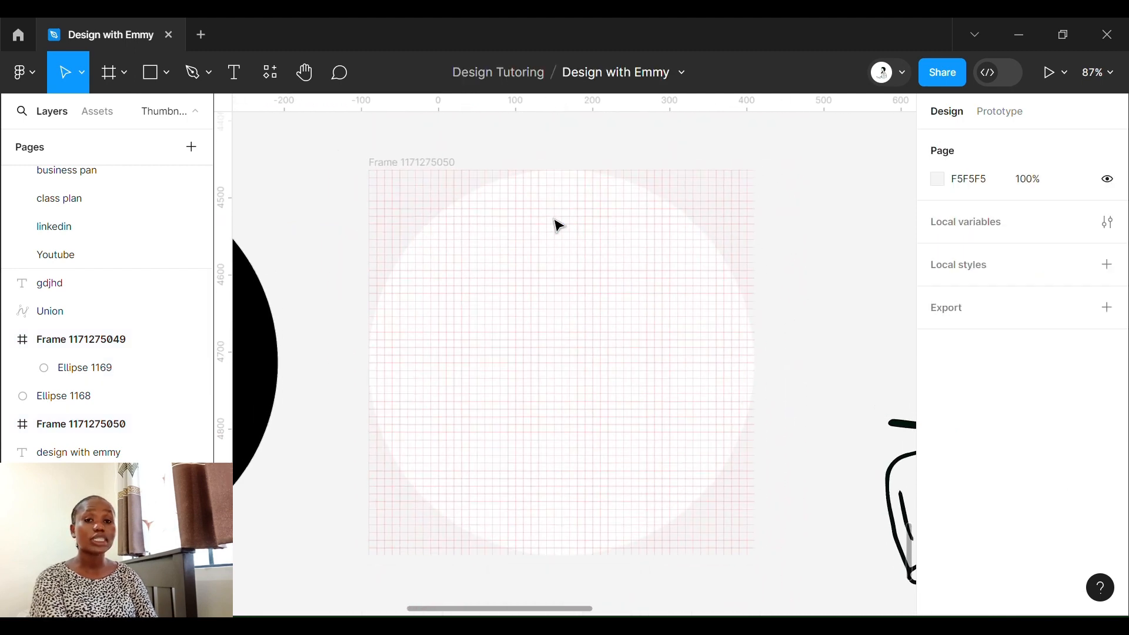
key("ctrl+shift+4")
key("ctrl+shift+4")
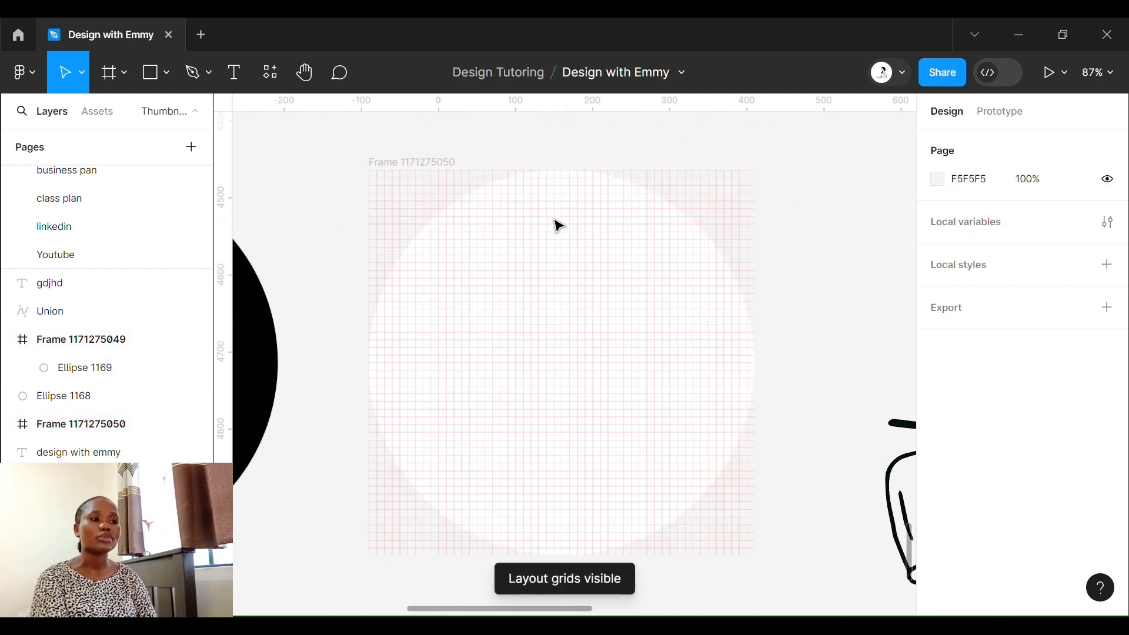
- Activate the Hand tool, return to the Move tool, and open the resource inserter
key("h")
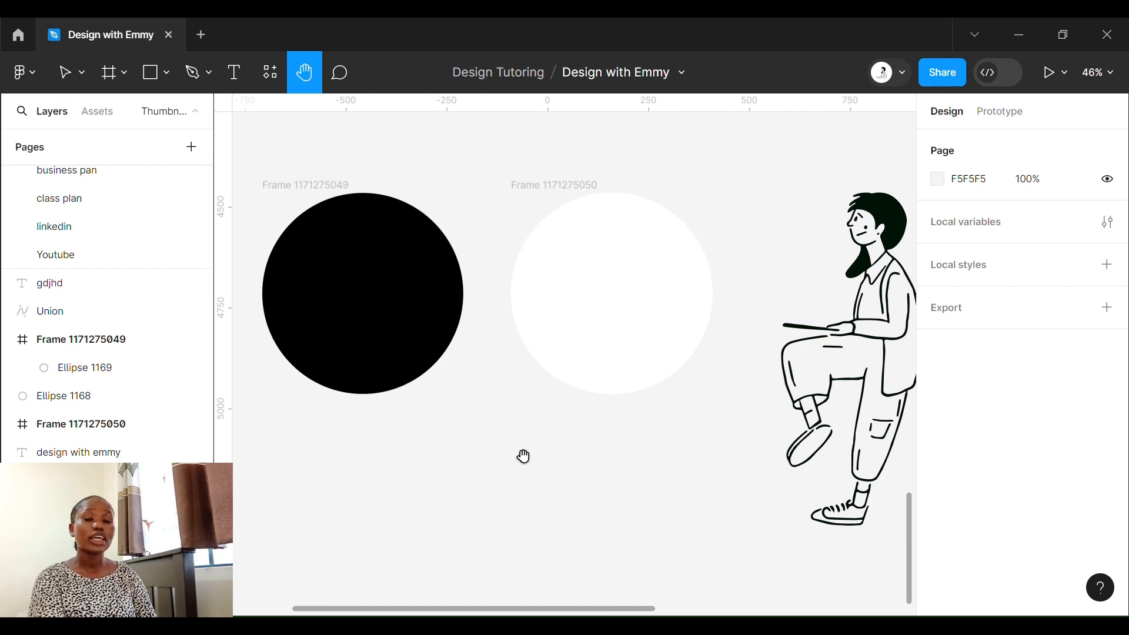
key("v")
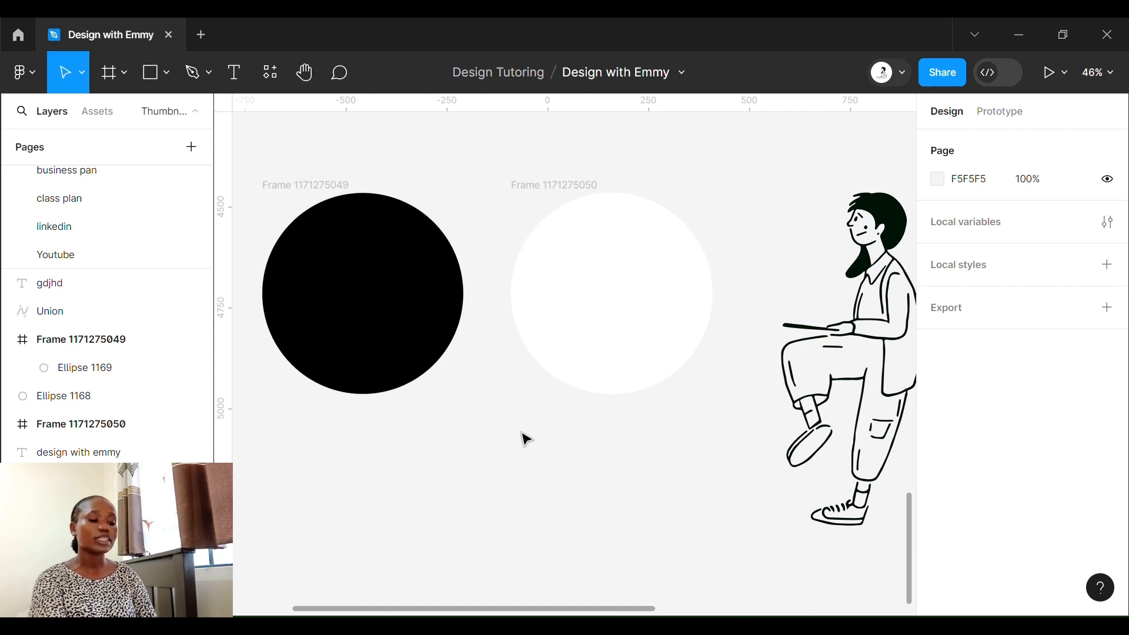
key("shift+i")
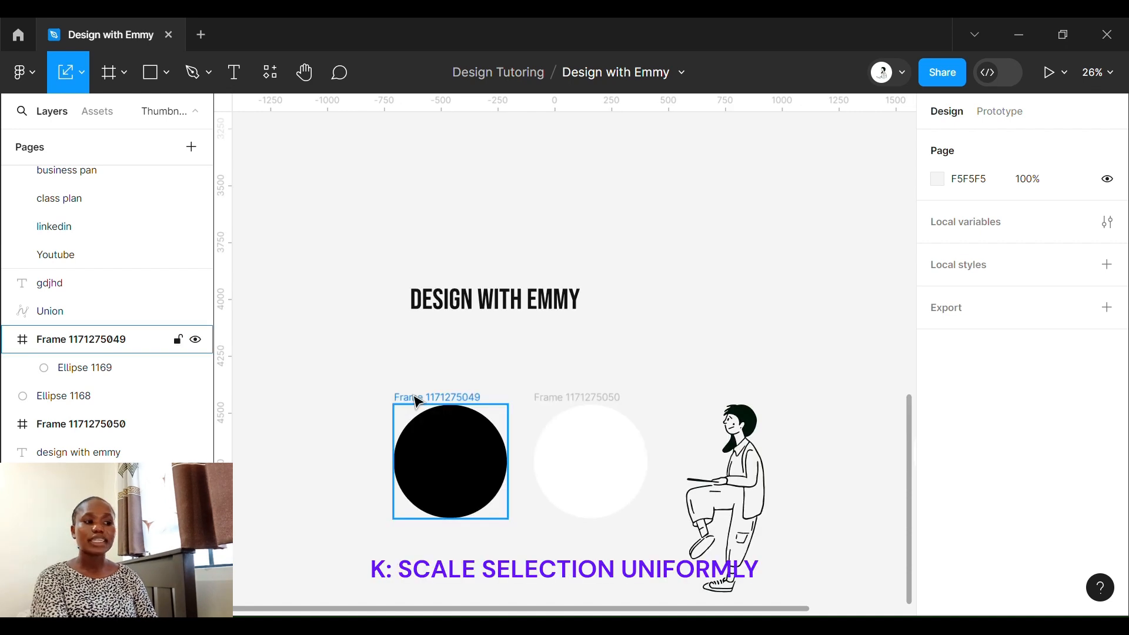
- Try to scale the black circle's frame by 4x with the Scale tool
left_click(417, 400)
key("k")
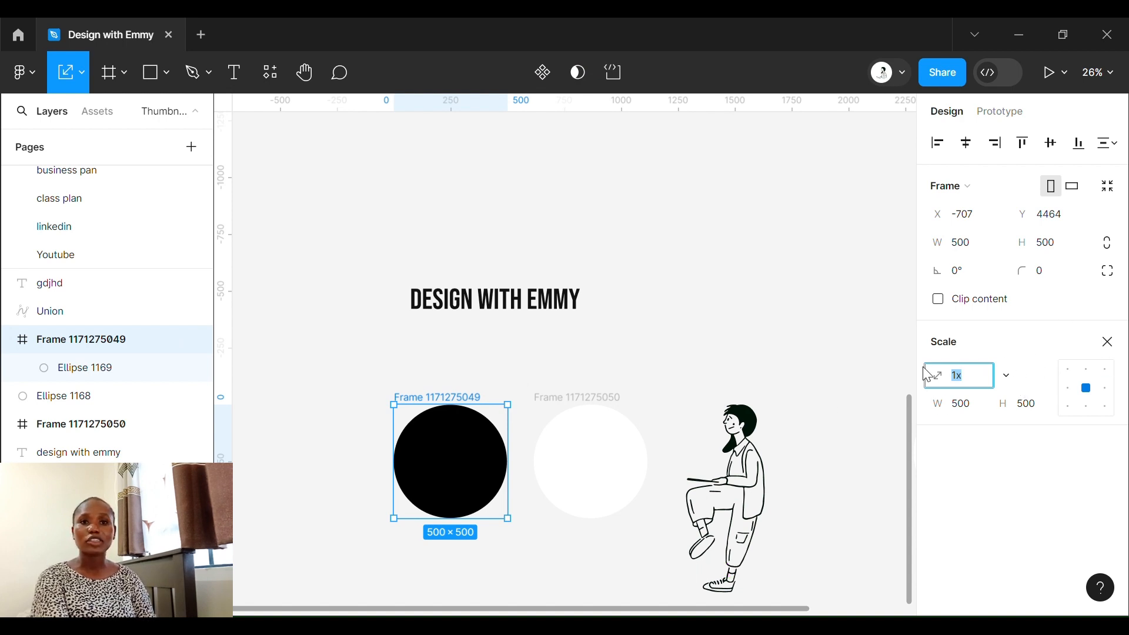
left_click(1012, 385)
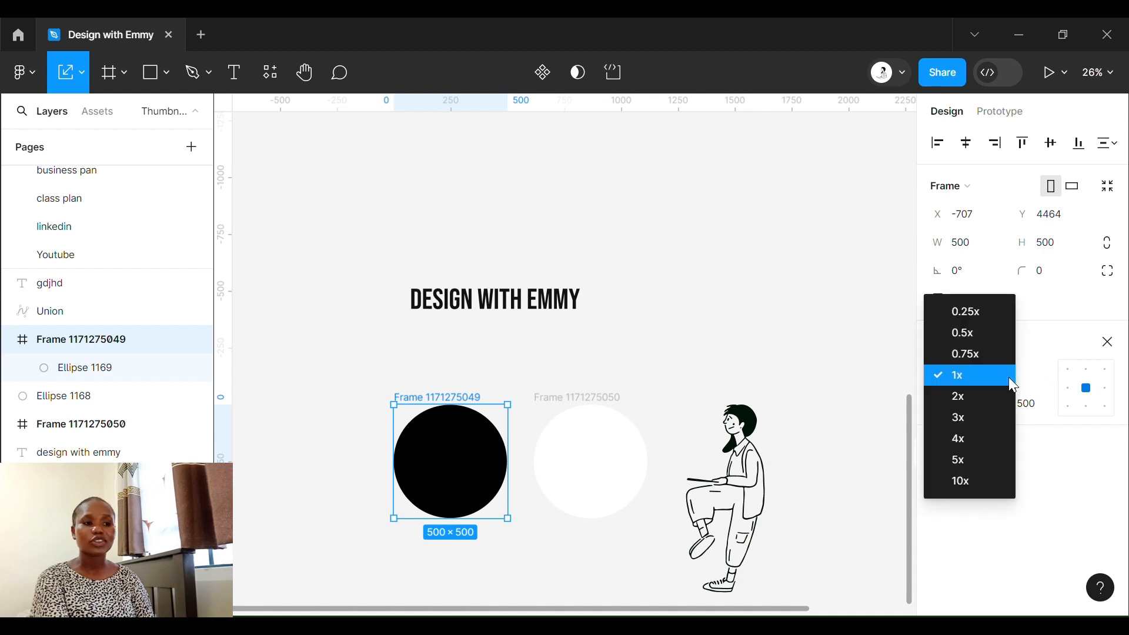
left_click(961, 439)
scroll(454, 343, "down", 3)
scroll(453, 343, "left", 2)
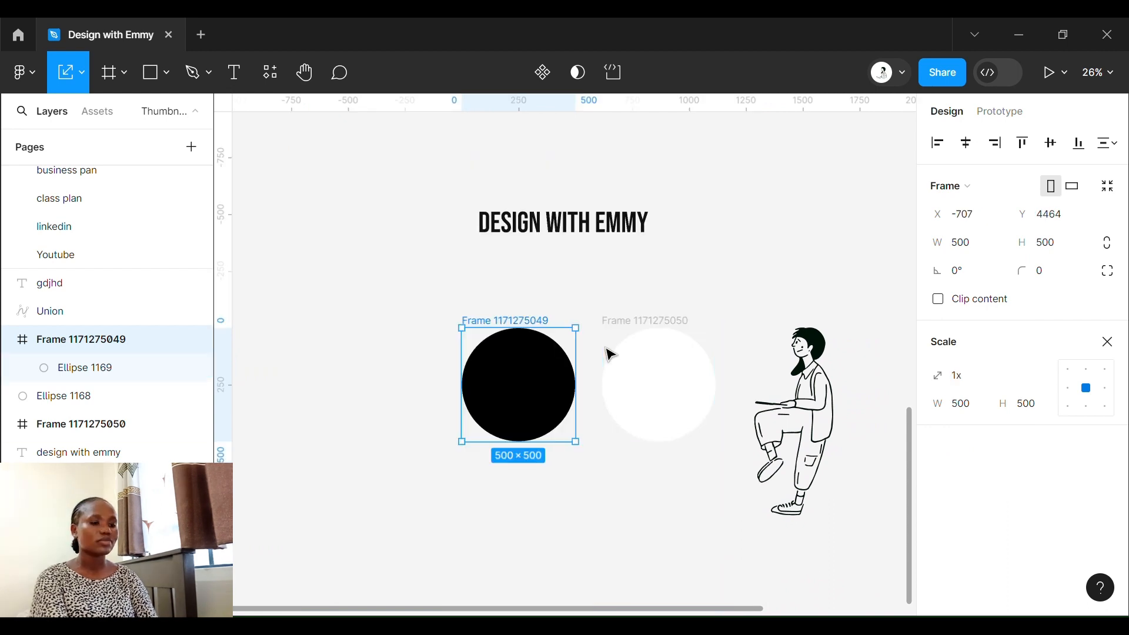
- Draw a line about 1013 px long below the black circle and an arrow about 861 px long beneath it
key("l")
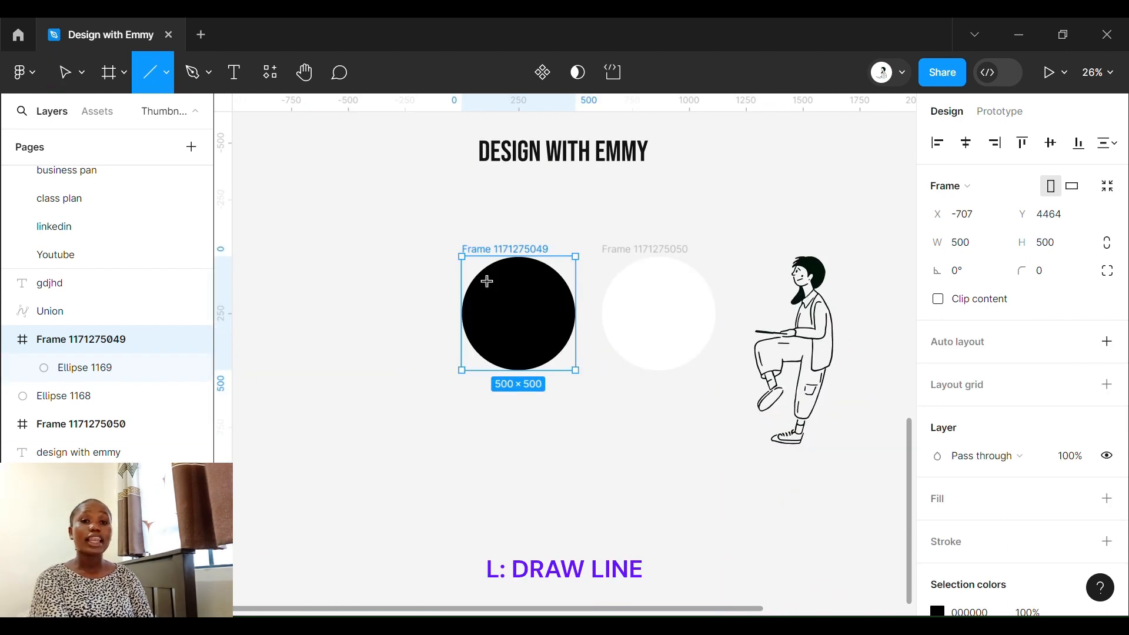
left_click_drag(358, 488, 588, 482)
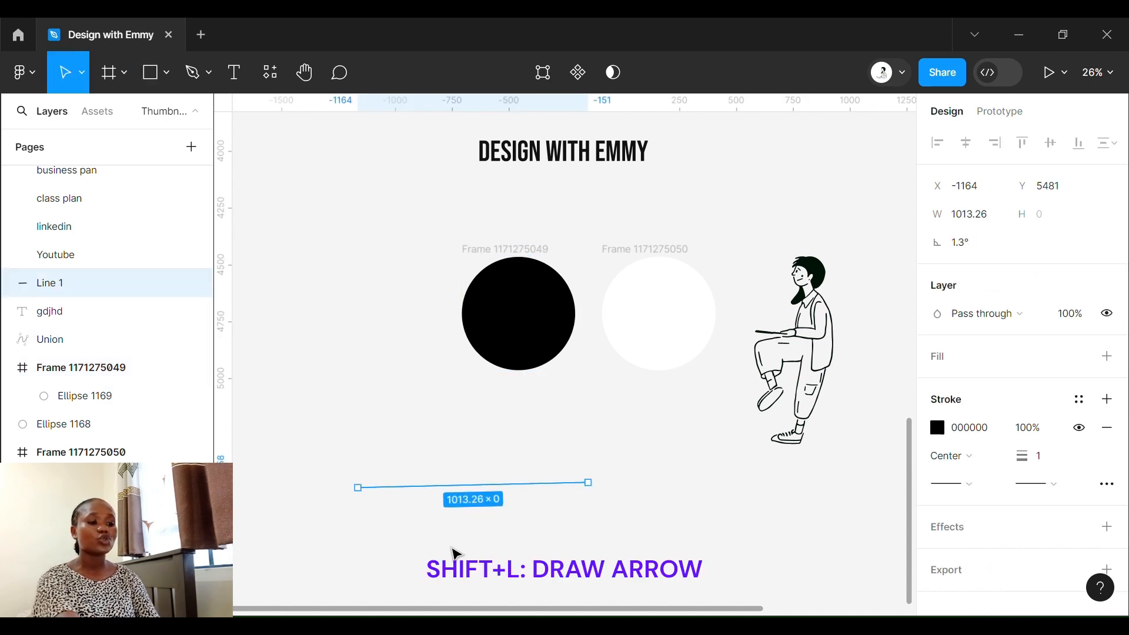
key("shift+l")
left_click_drag(447, 542, 643, 545)
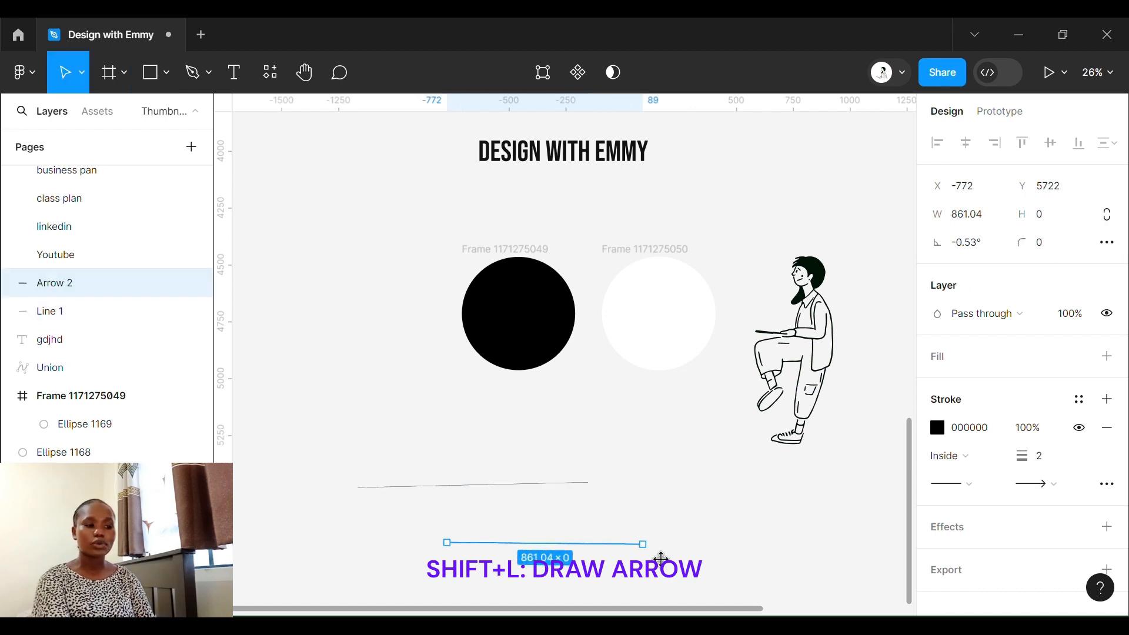
scroll(728, 559, "up", 5)
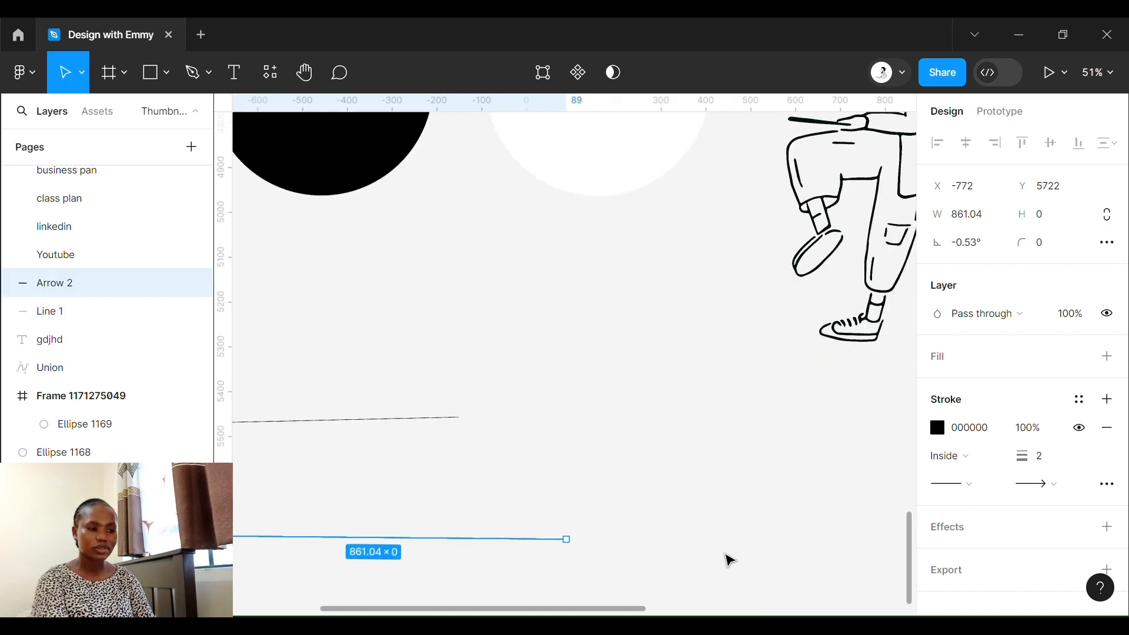
left_click(574, 562)
scroll(574, 562, "up", 1)
scroll(574, 562, "left", 6)
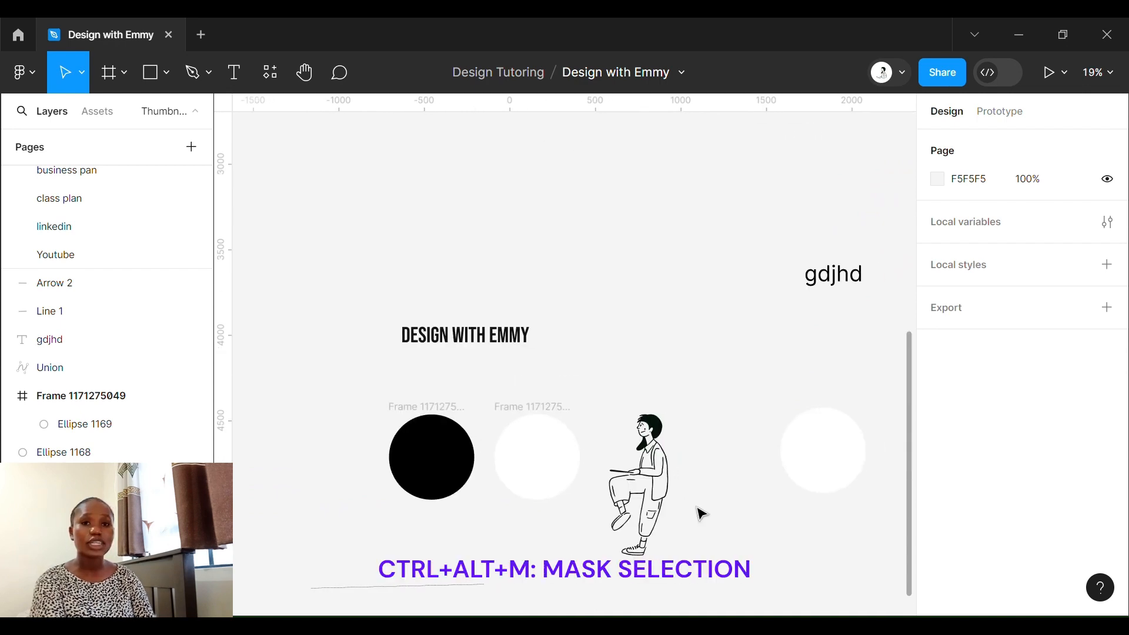
- Move the white circle's frame over the upper body of the illustrated figure
scroll(698, 507, "up", 4)
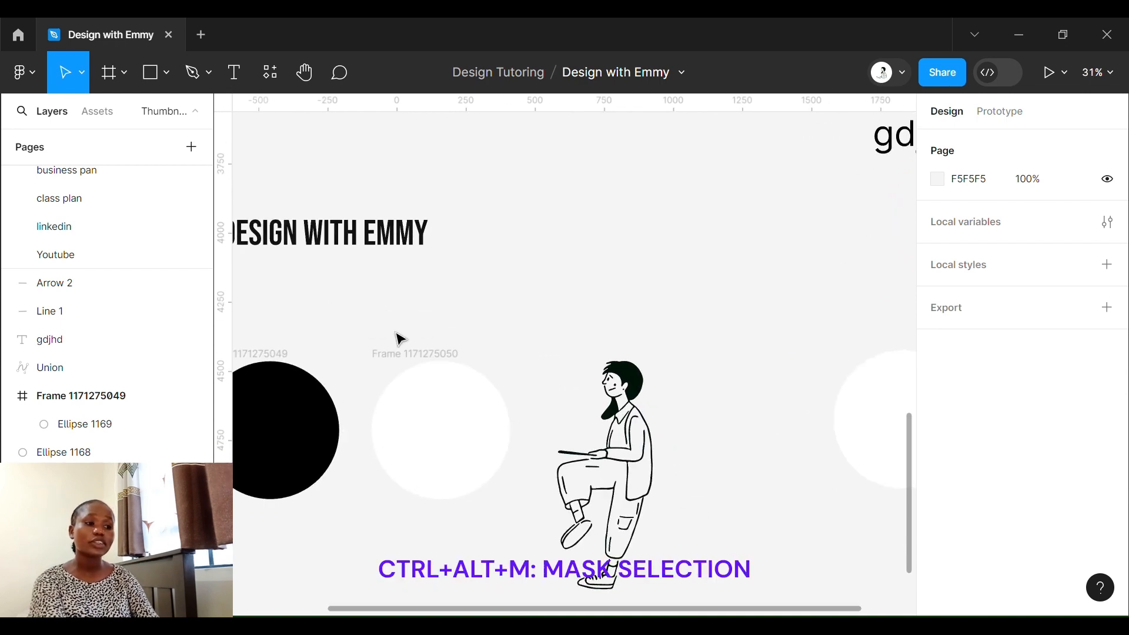
left_click_drag(405, 355, 583, 348)
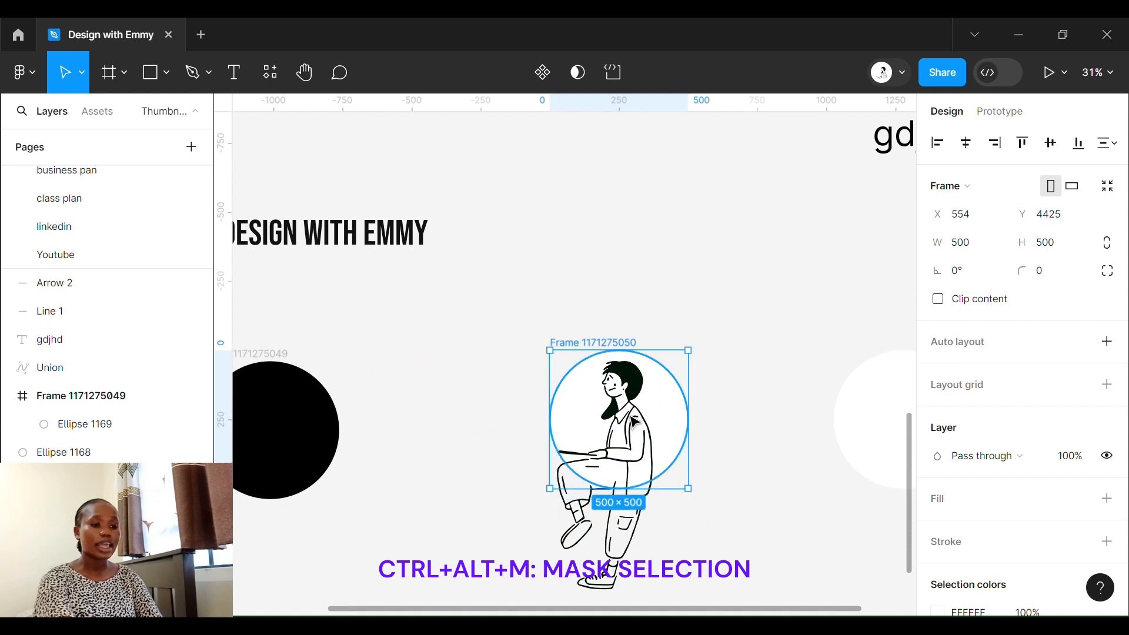
scroll(635, 421, "up", 2)
scroll(635, 422, "down", 2)
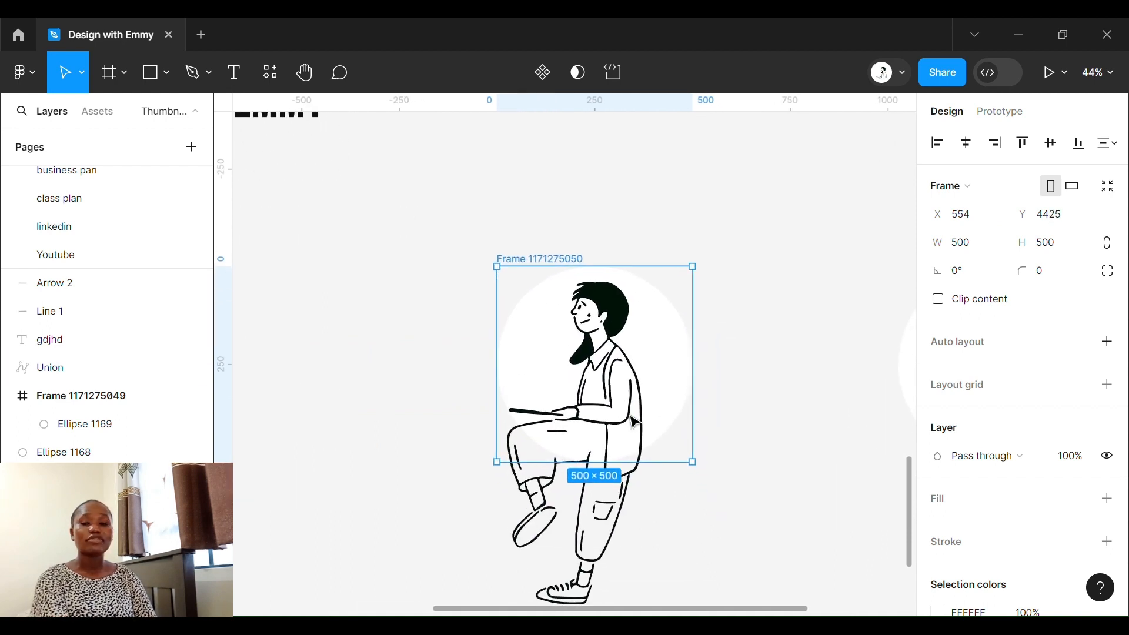
- Mask the illustrated figure with the white circle's frame and remove the mask
left_click(597, 322, "shift")
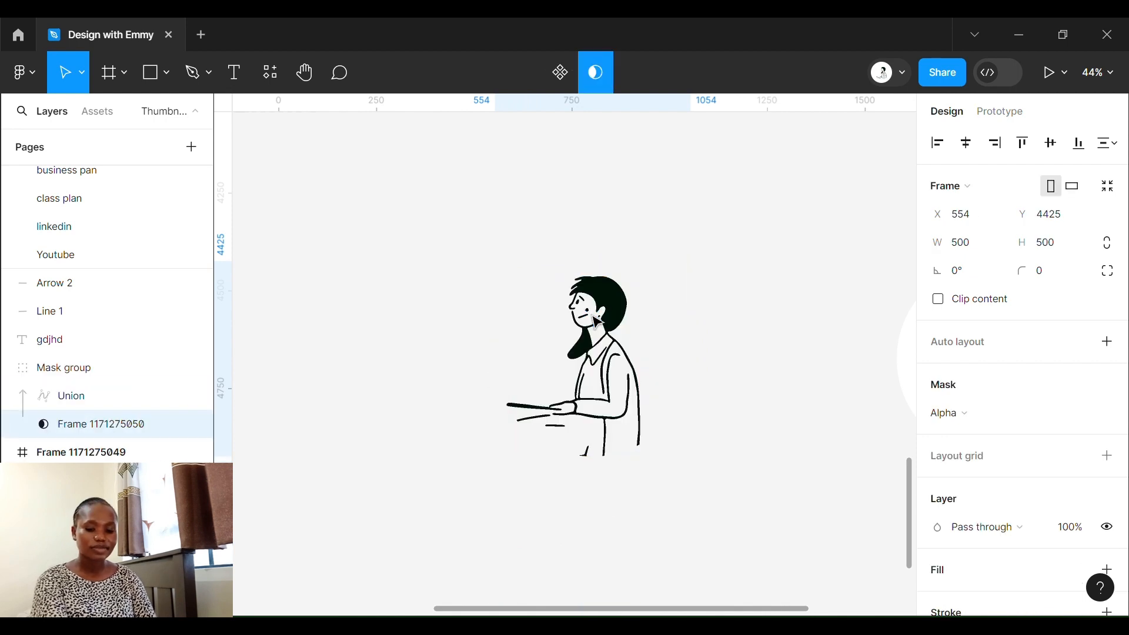
left_click(595, 72)
- Create a new design file and close it to return to the Design with Emmy file
key("ctrl+n")
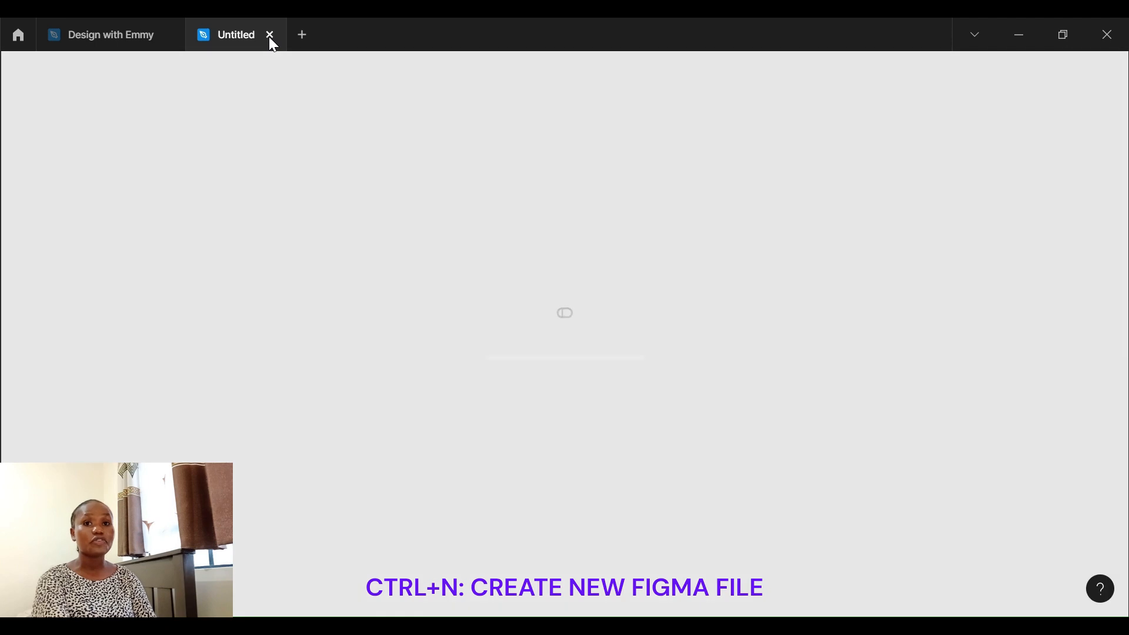
left_click(270, 35)
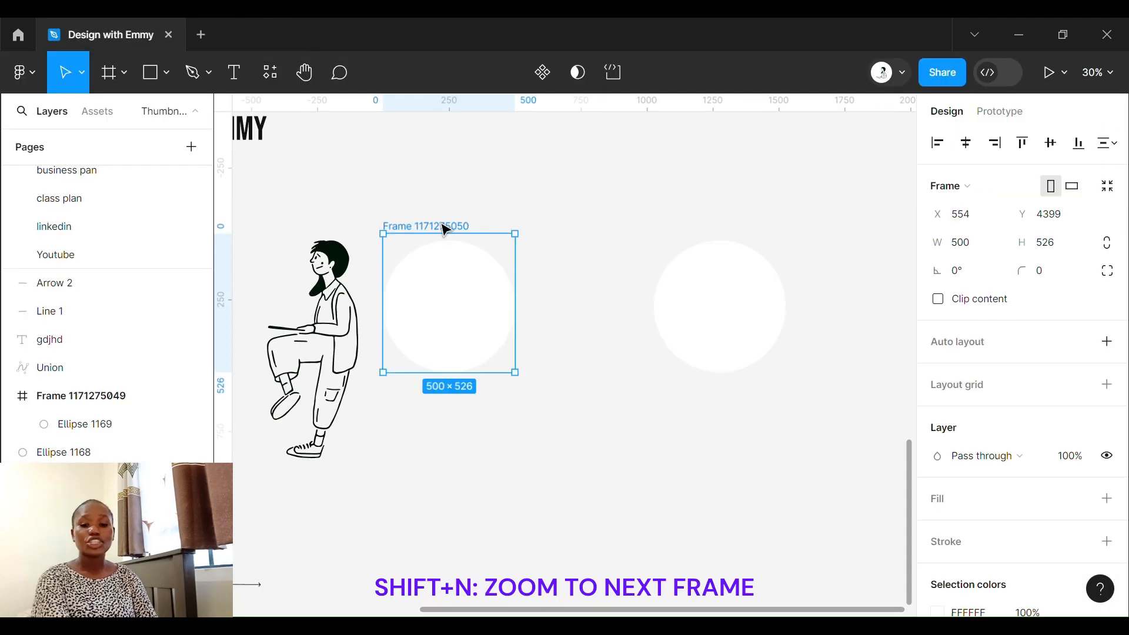
- Zoom to the next frame from the white circle's frame and clear the selection
key("shift+n")
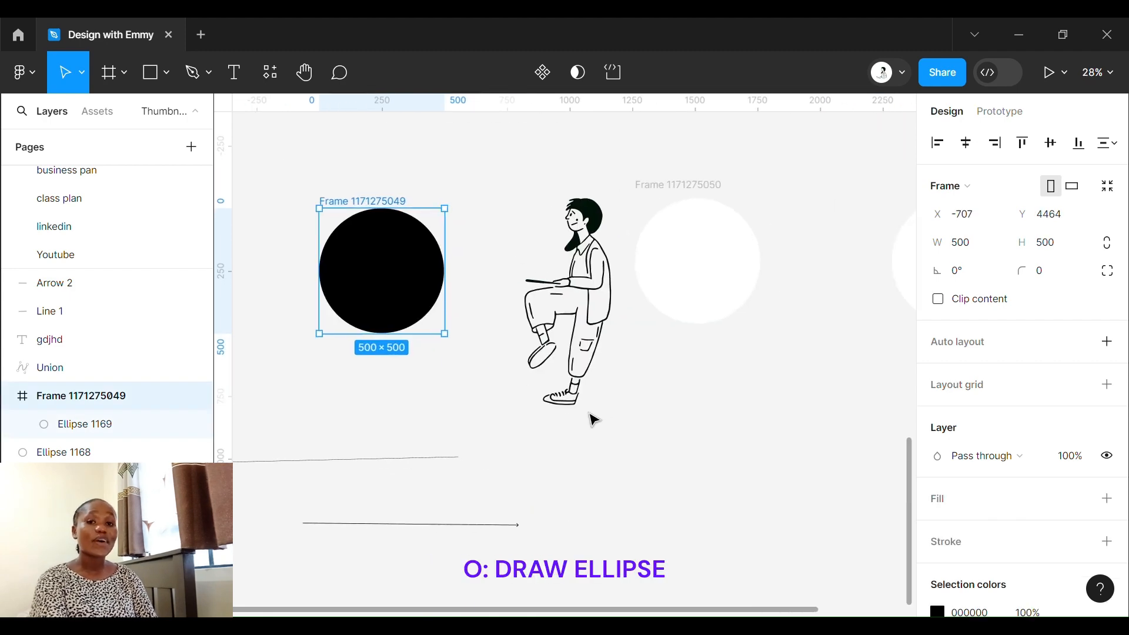
left_click(646, 461)
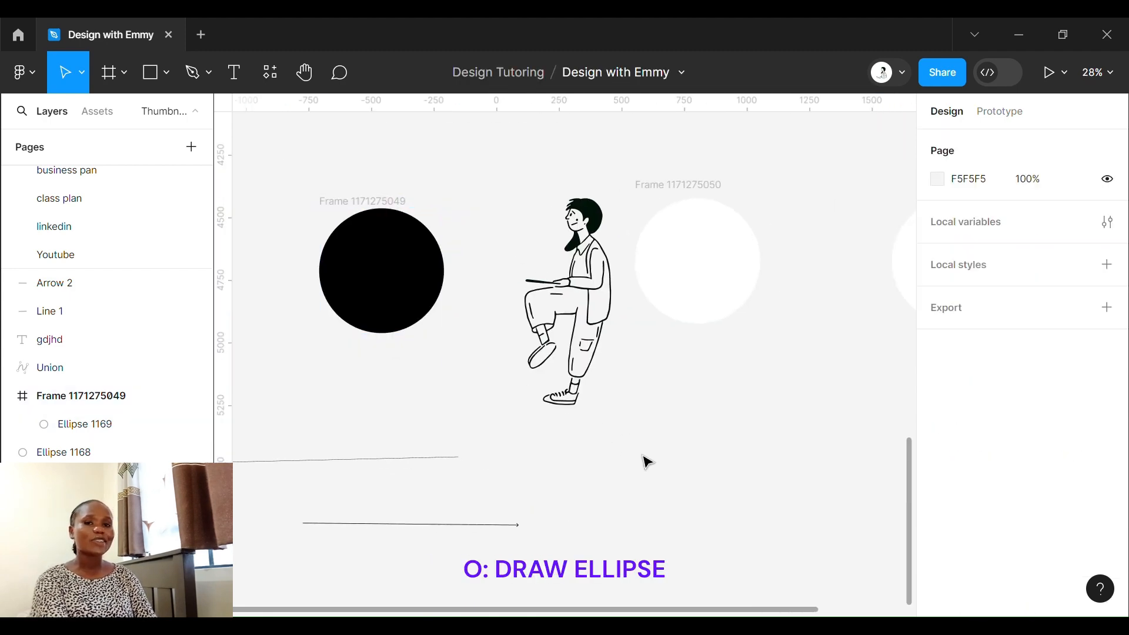
- Draw an ellipse on the empty canvas below the white circle's frame
key("o")
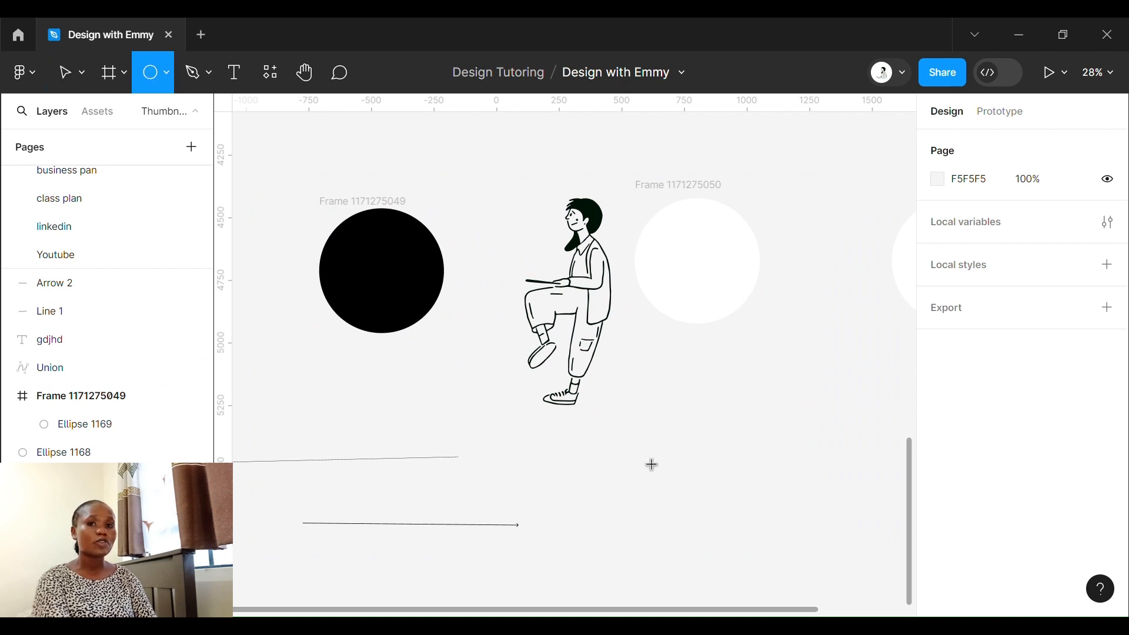
left_click_drag(635, 450, 733, 525)
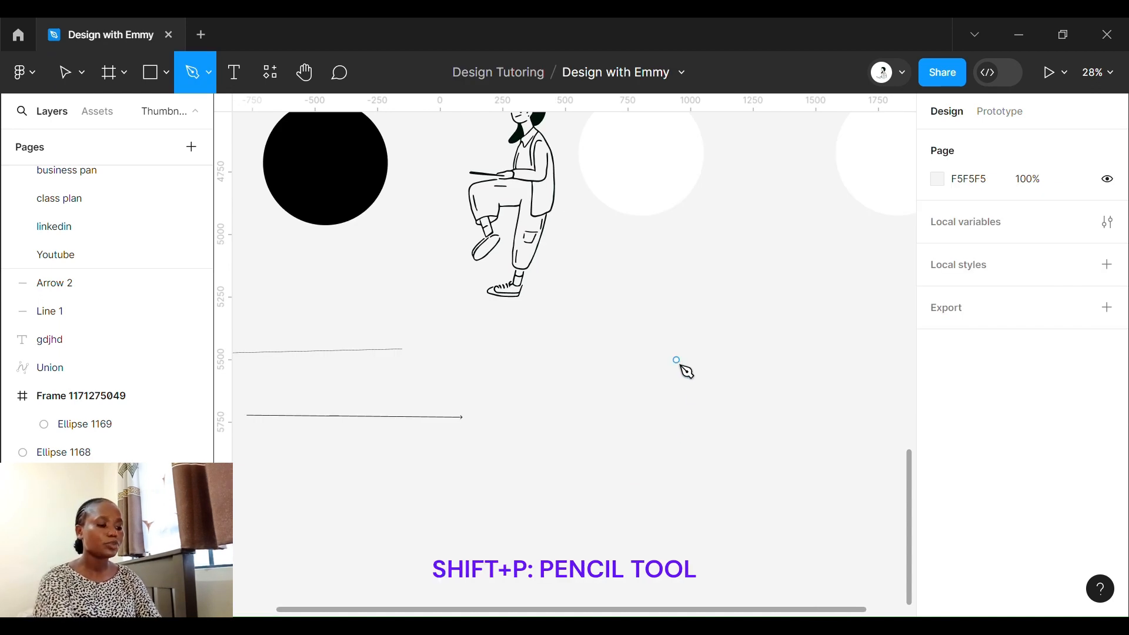
- Activate the Pencil tool and return to the Move tool
key("shift+p")
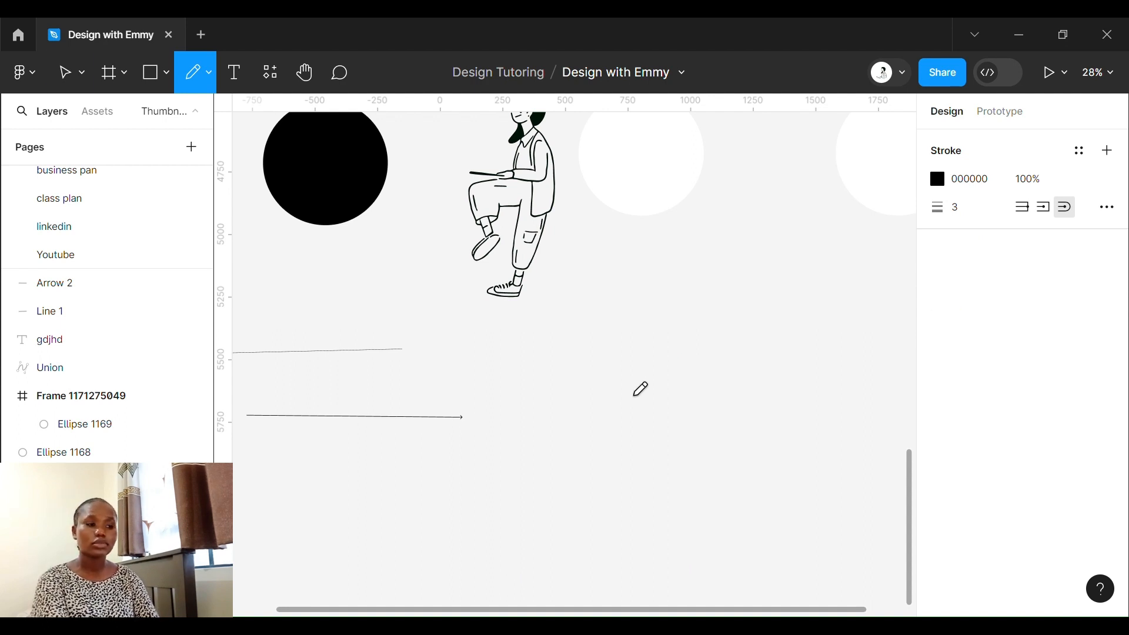
key("v")
- Draw a rectangle about 796 × 388 px on the empty canvas, below the arrow and past its tip
scroll(681, 407, "down", 3)
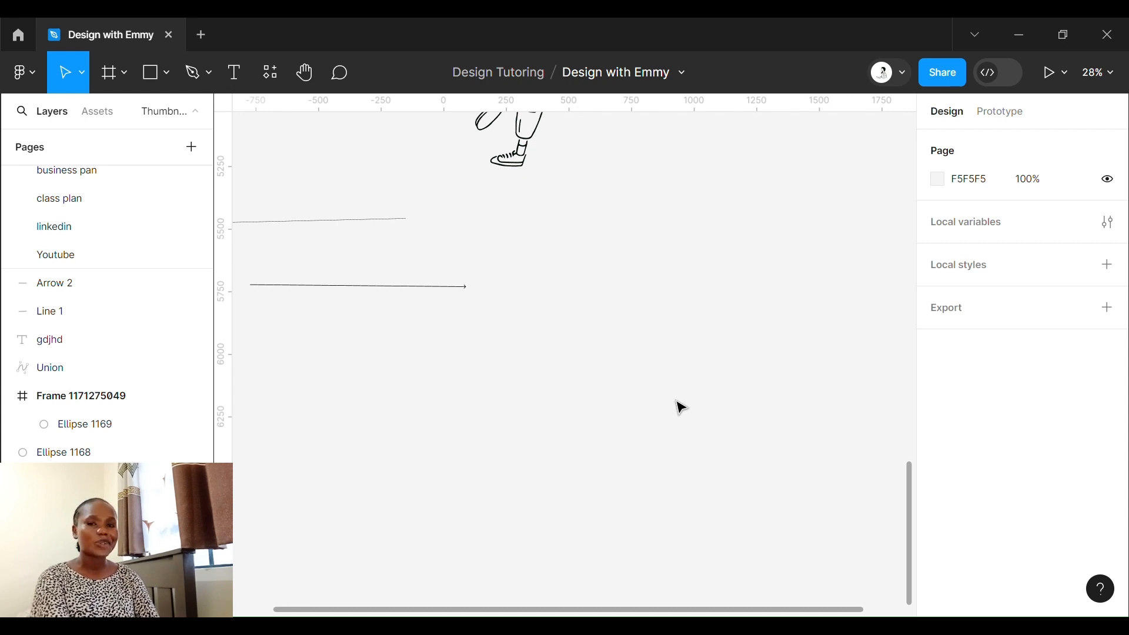
scroll(660, 347, "left", 2)
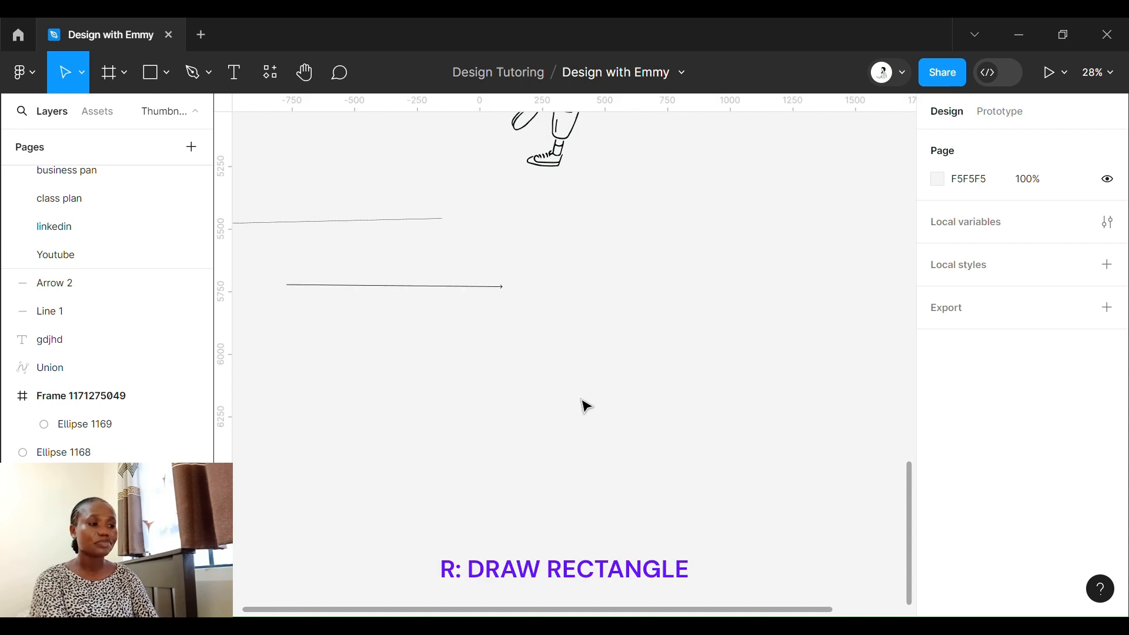
key("r")
left_click_drag(566, 344, 764, 442)
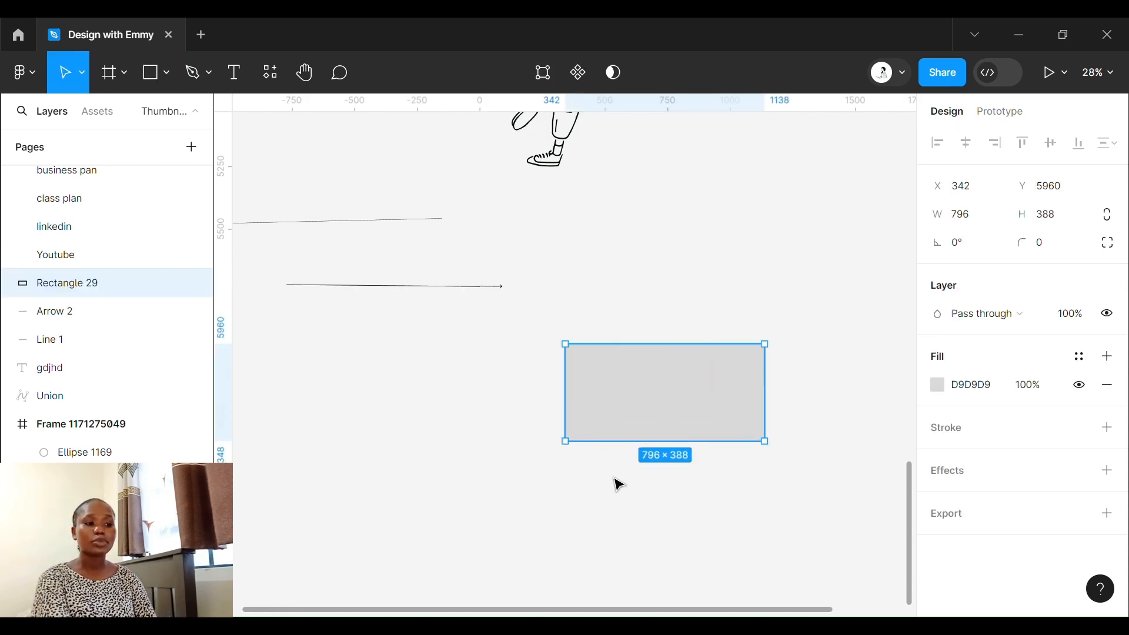
- Rename the black circle's frame as "renamed"
scroll(622, 513, "down", 2)
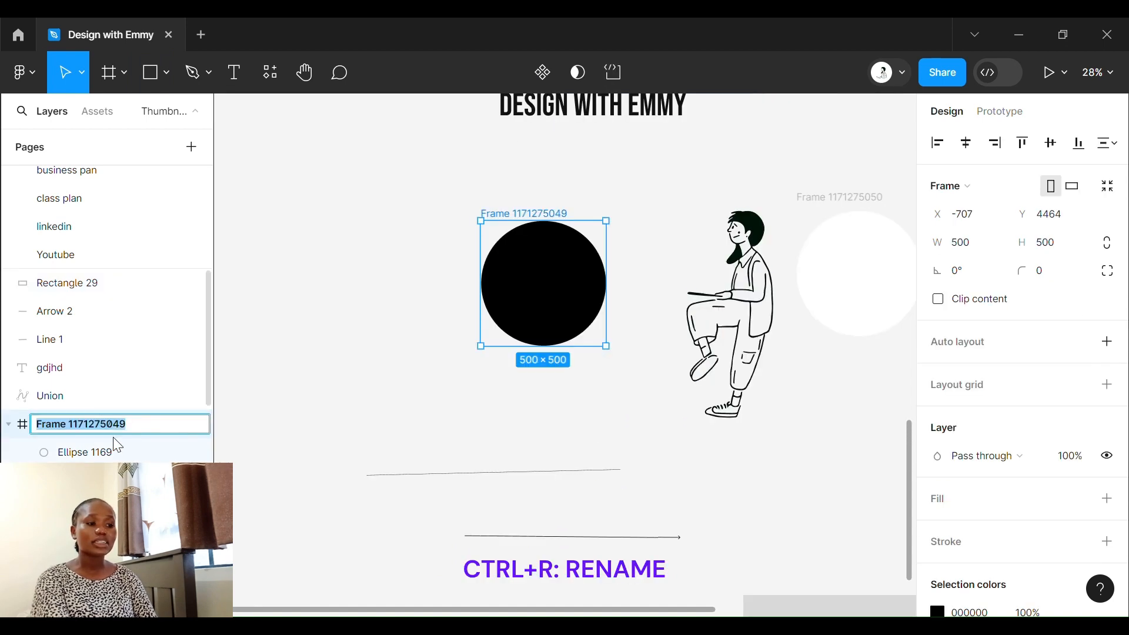
type("re")
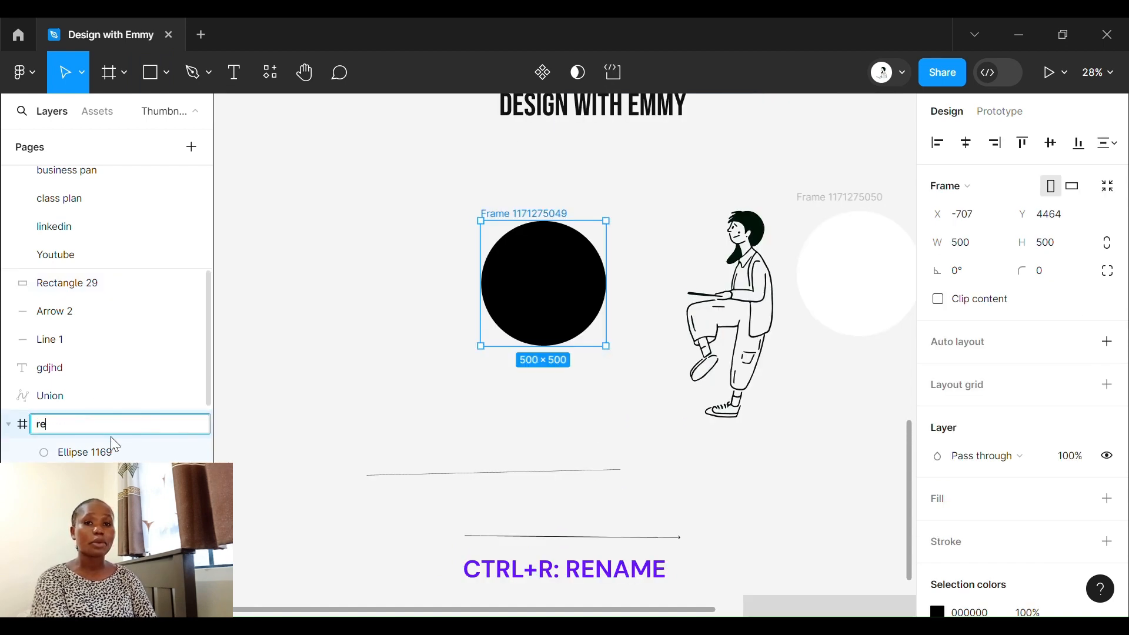
type("named")
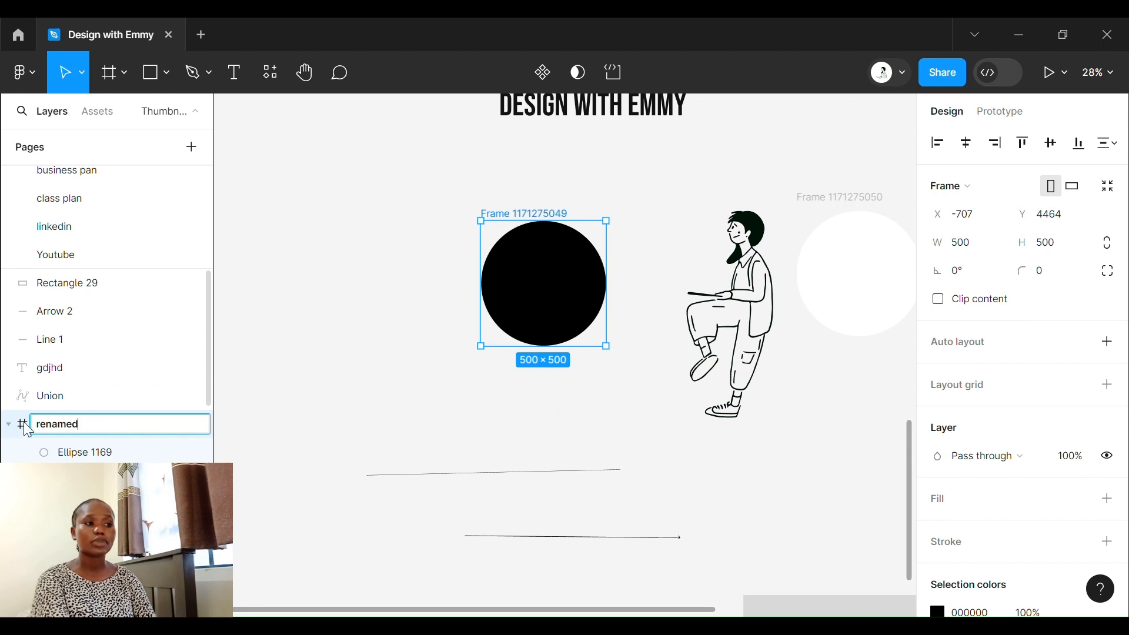
left_click(368, 409)
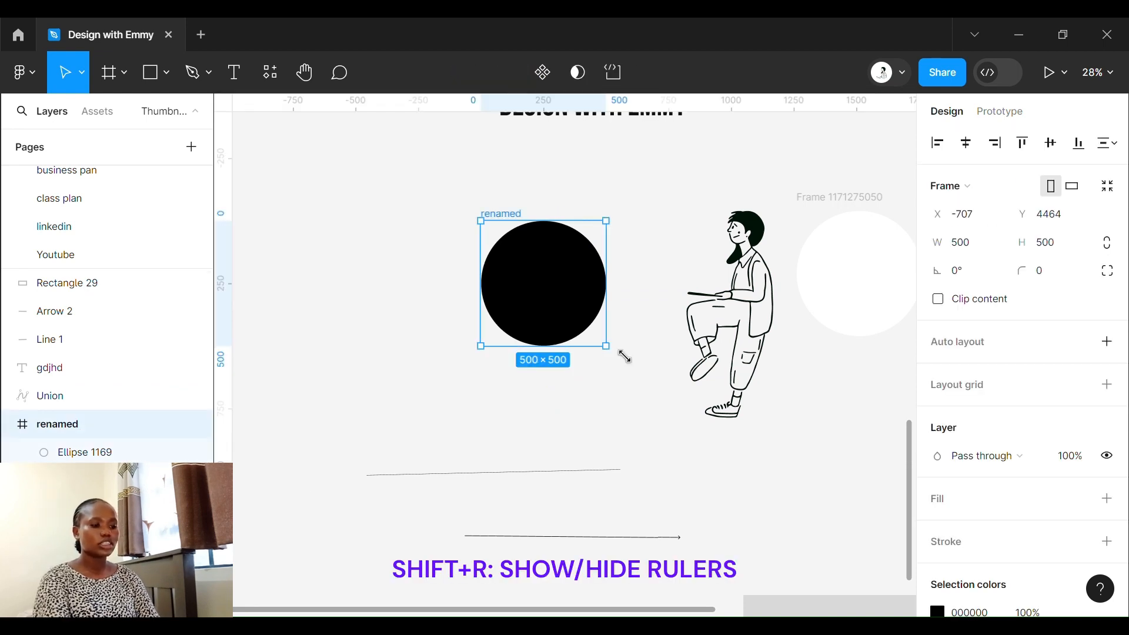
- Place vertical ruler guides along the left and right edges of the black circle's frame and hide the rulers
left_click_drag(235, 274, 488, 284)
left_click_drag(240, 283, 617, 259)
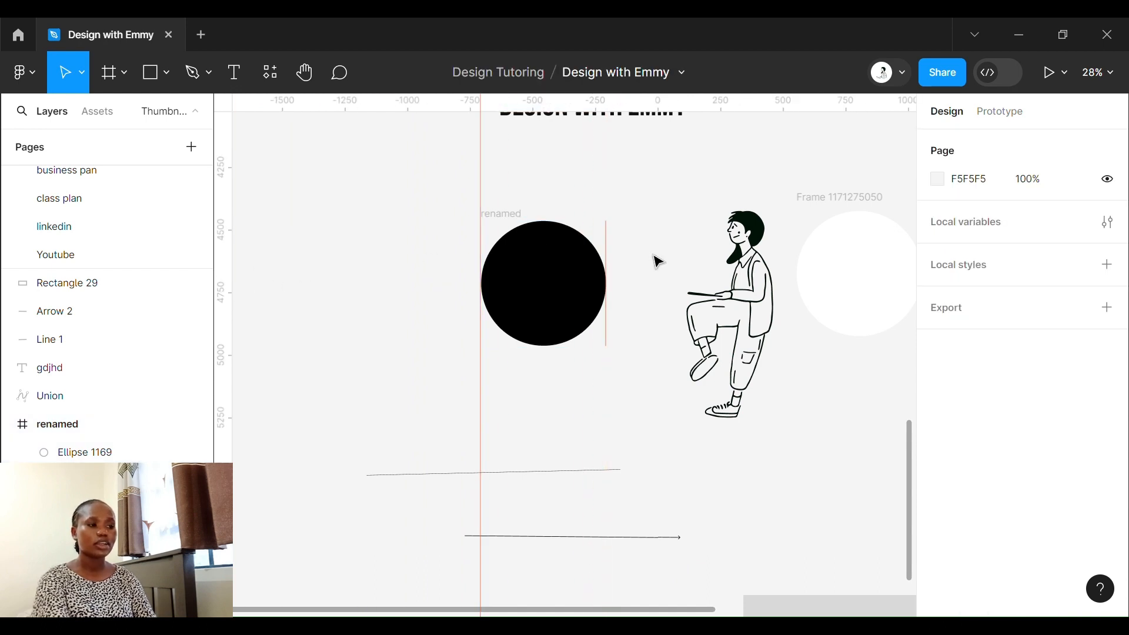
key("shift+r")
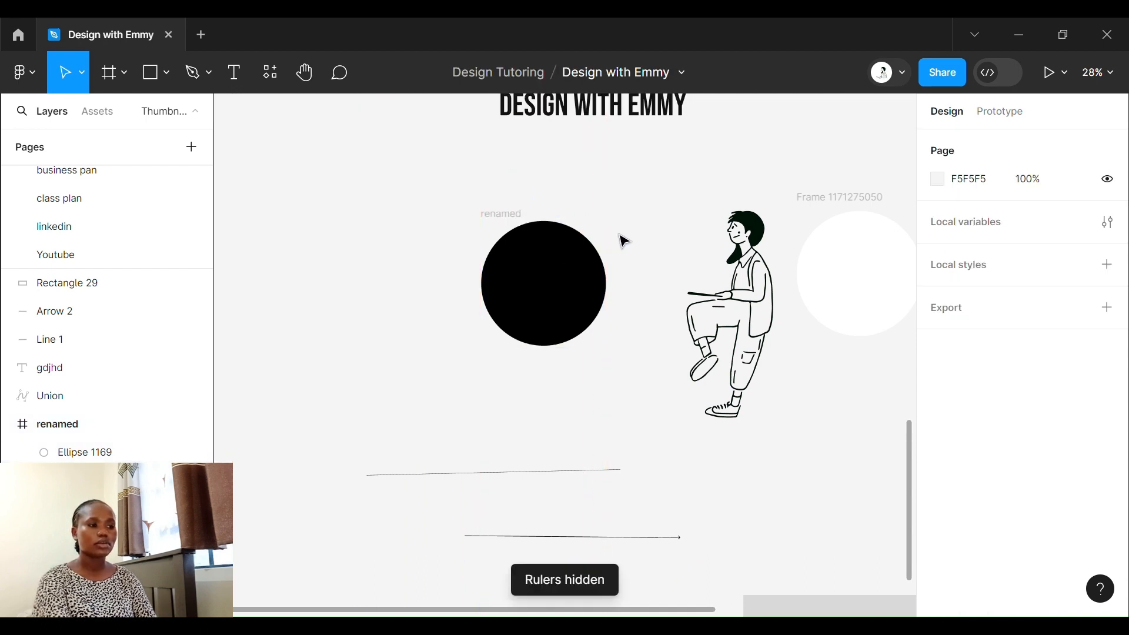
- Draw a slice about 525 × 384 px on the empty canvas below the grey rectangle and deselect it
key("s")
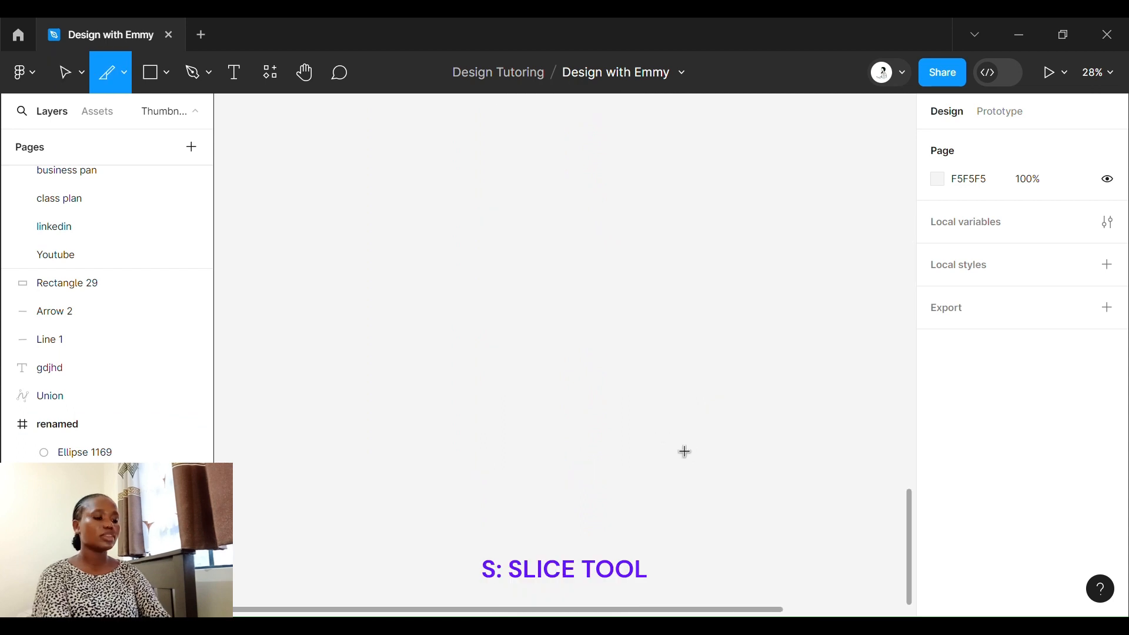
left_click_drag(559, 348, 691, 445)
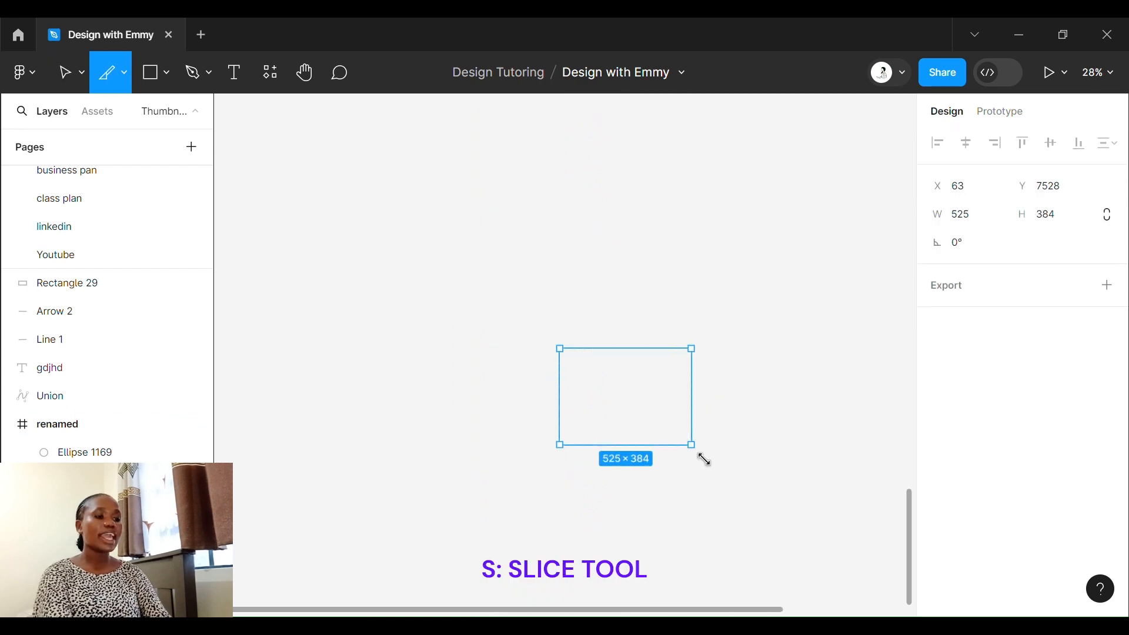
left_click(590, 305)
- Add the text "textbox" on the empty canvas below the grey rectangle
key("t")
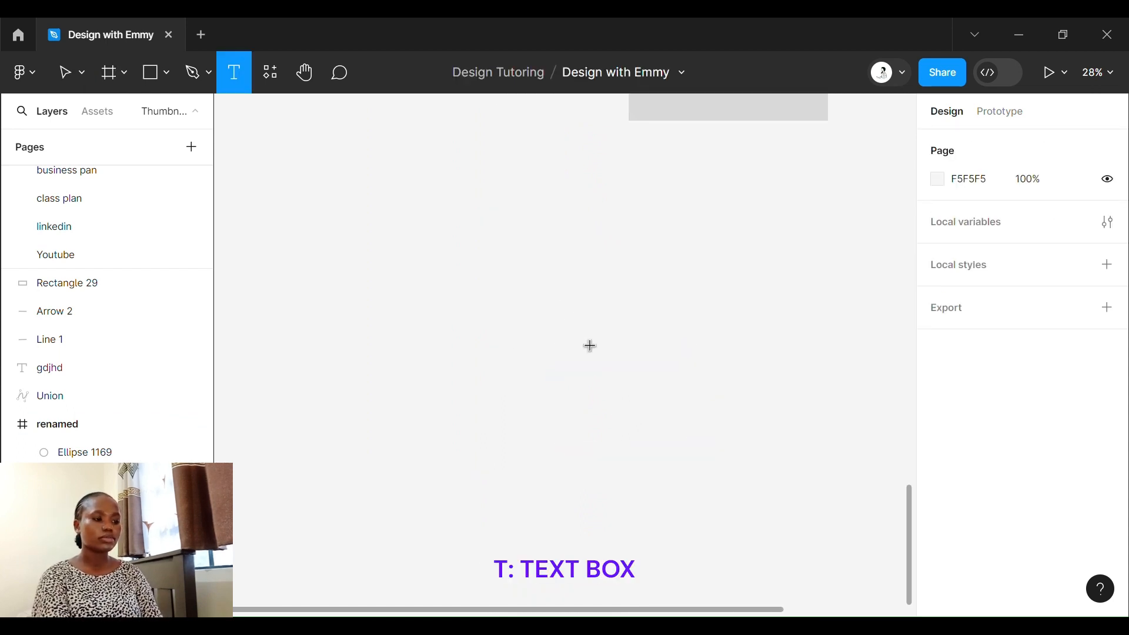
key("f")
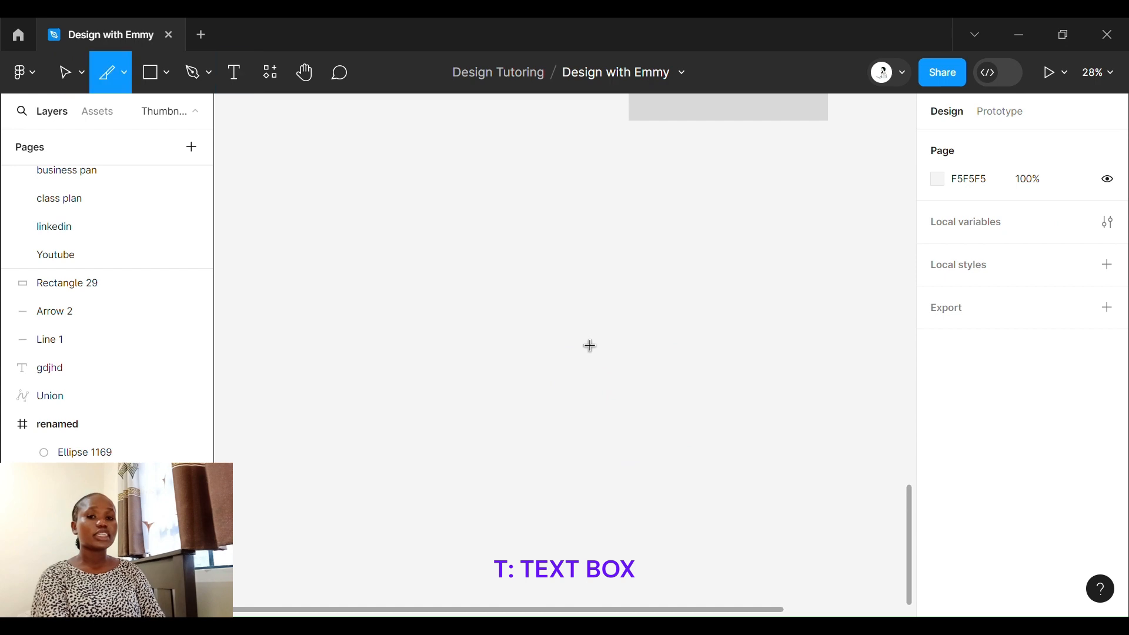
key("t")
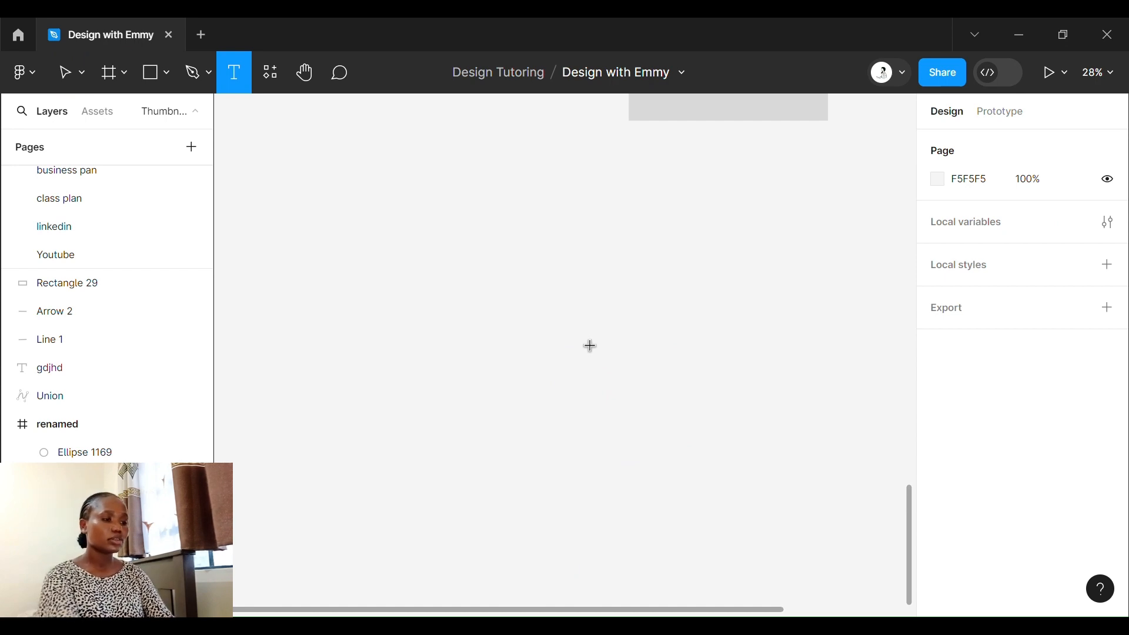
left_click(586, 341)
type("tect")
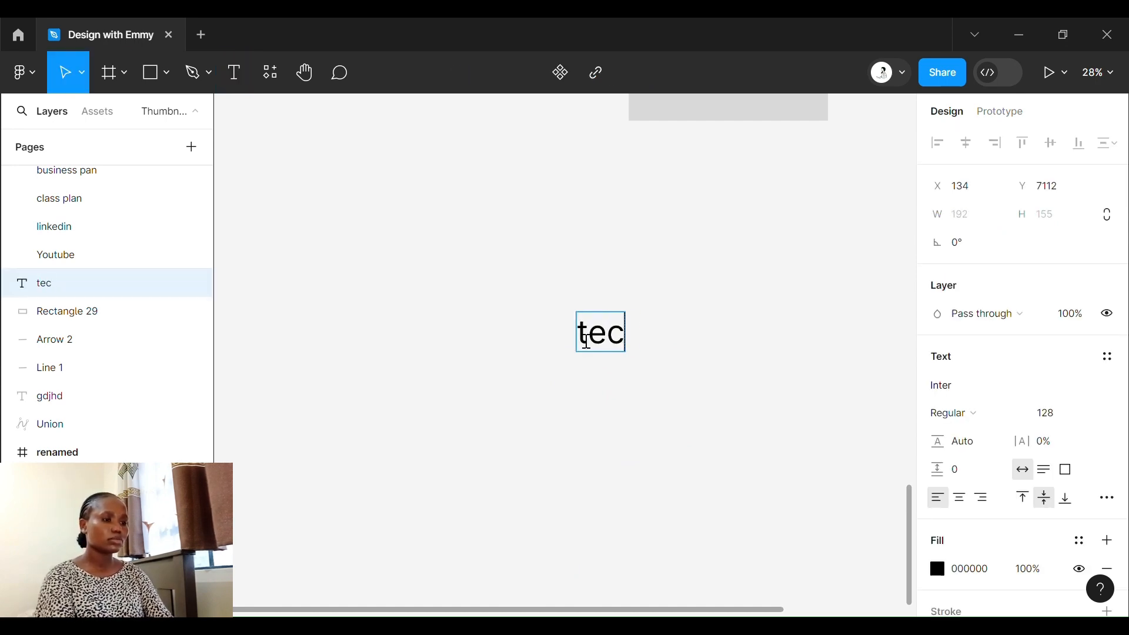
key("BackSpace")
key("BackSpace")
type("xt")
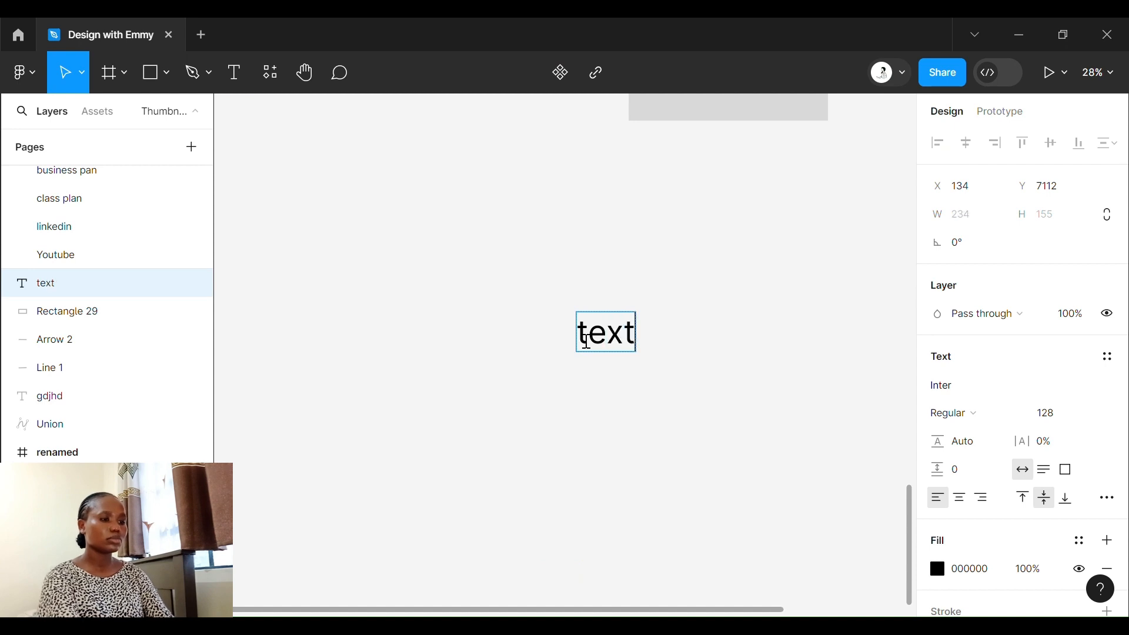
type("box")
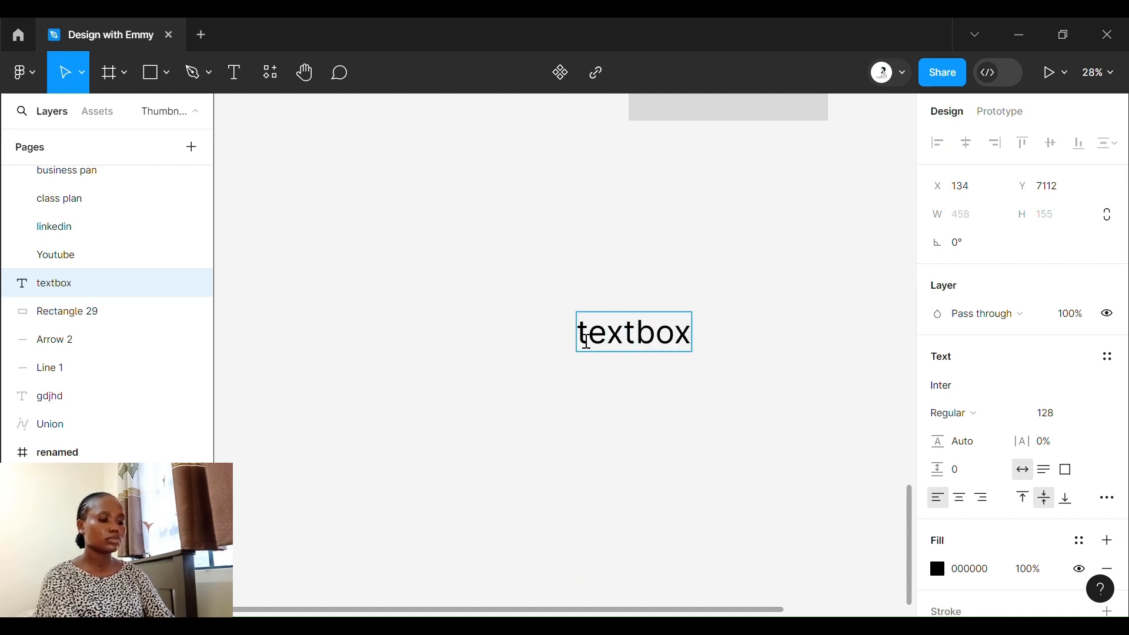
- Underline the whole word "textbox" and leave text editing
left_click(623, 397)
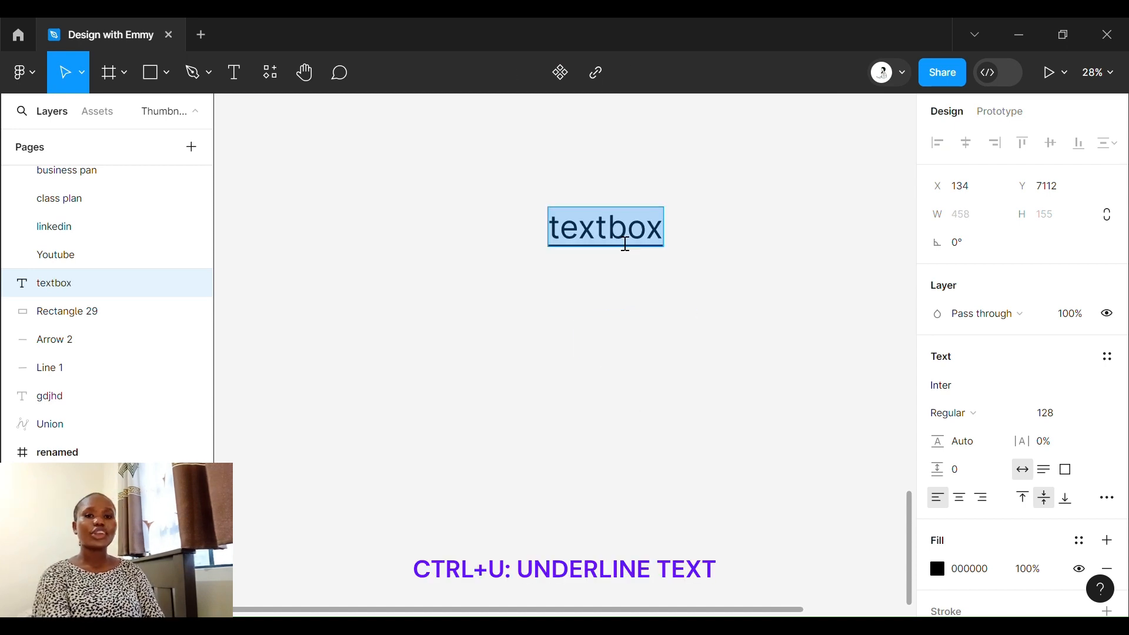
key("Escape")
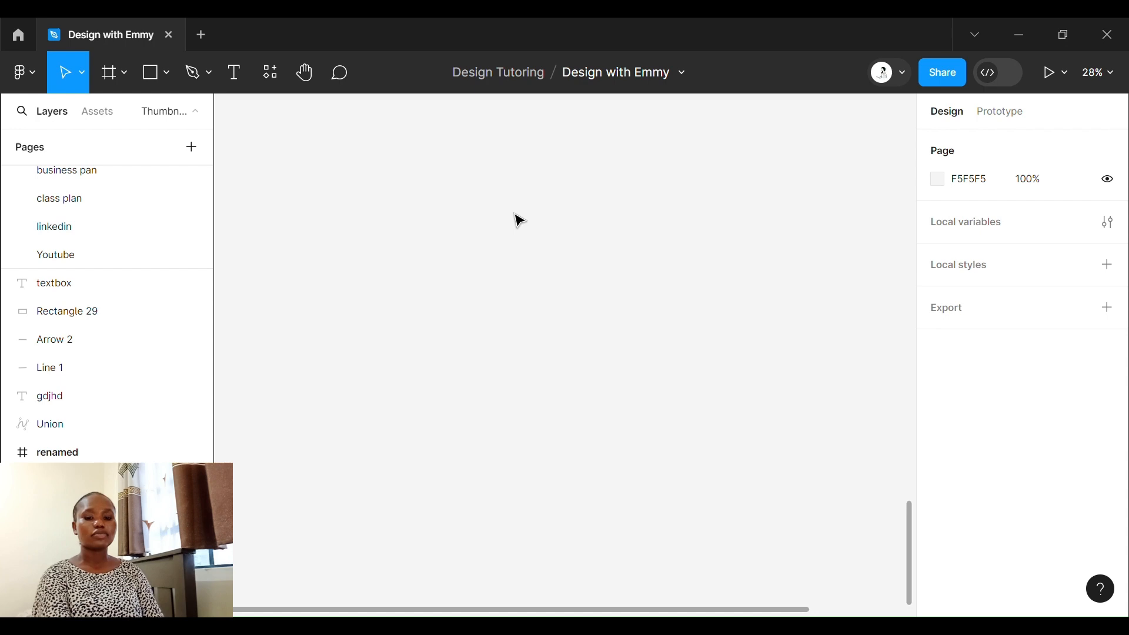
- Activate the Hand tool and return to the Move tool
key("h")
key("v")
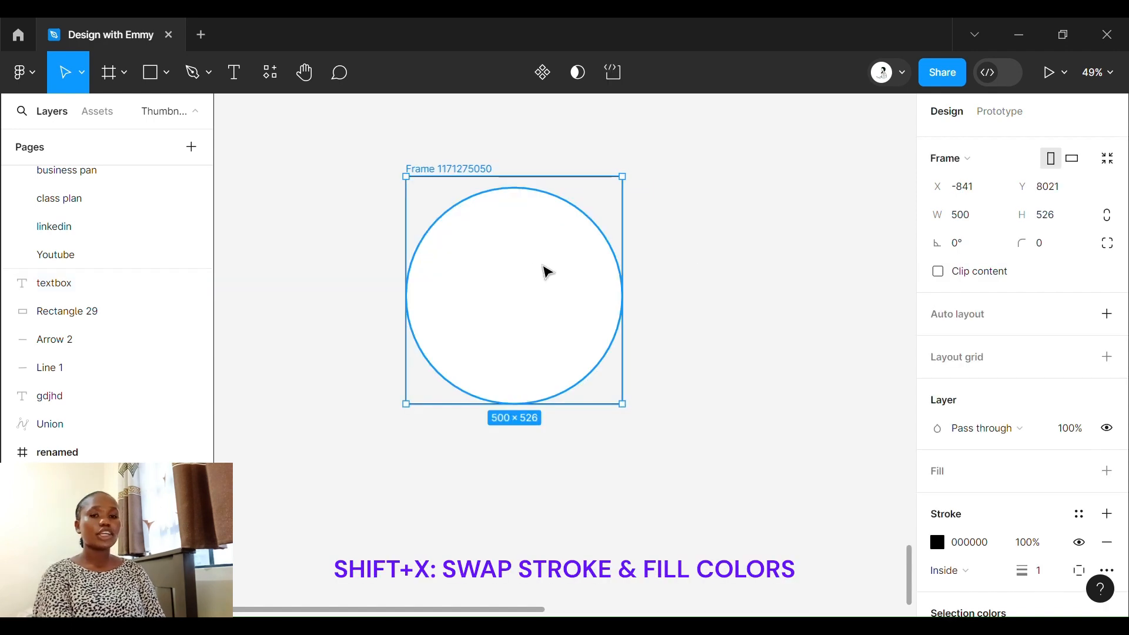
- Swap the fill and stroke of the underlined "textbox" text
key("shift+x")
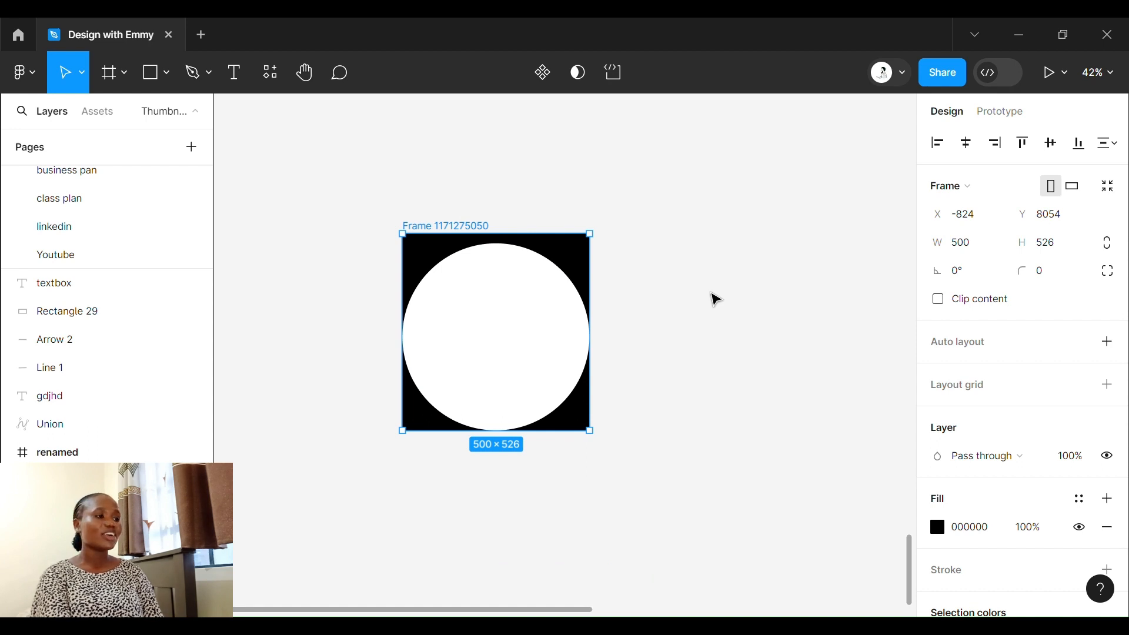
scroll(782, 277, "up", 1)
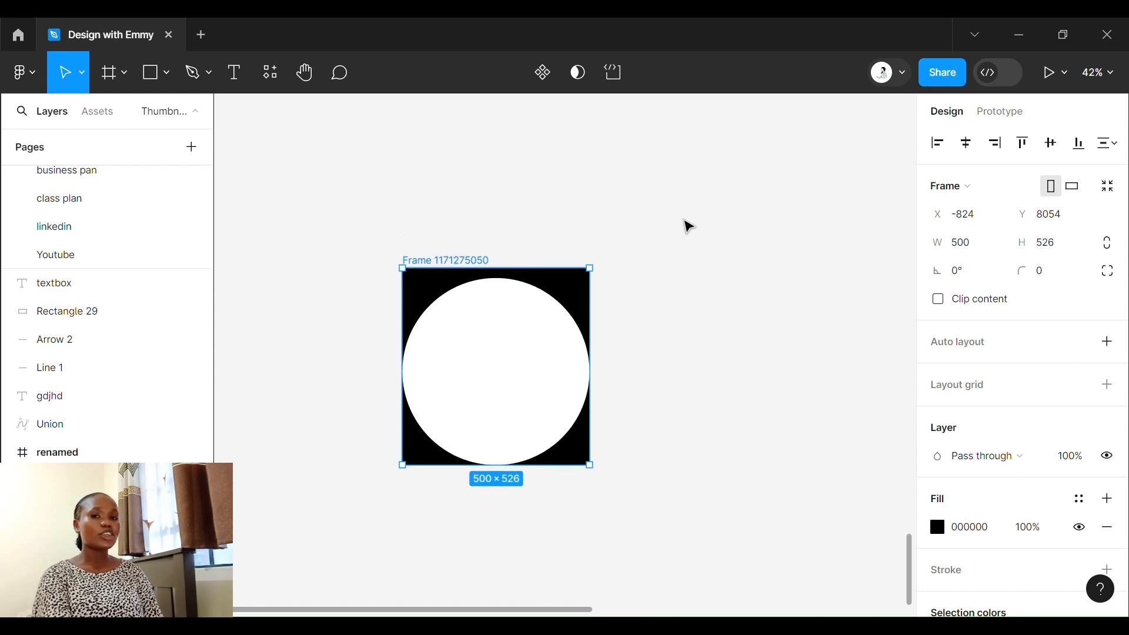